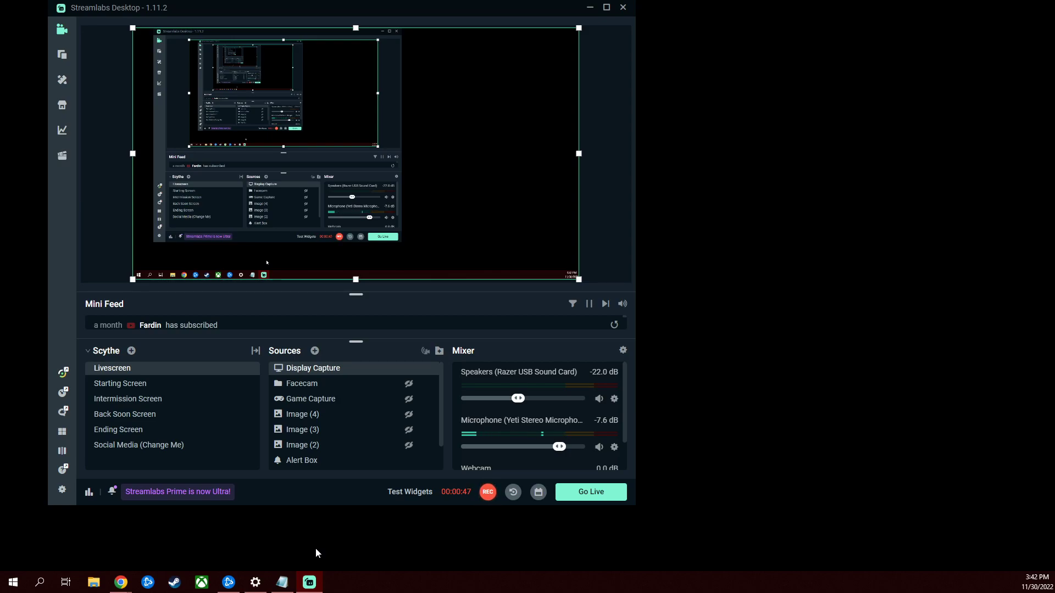
Maximize the Streamlabs window and scroll through the Alert Box Library's Just Added themes.
{"action": "left_click", "coordinate": [606, 7]}
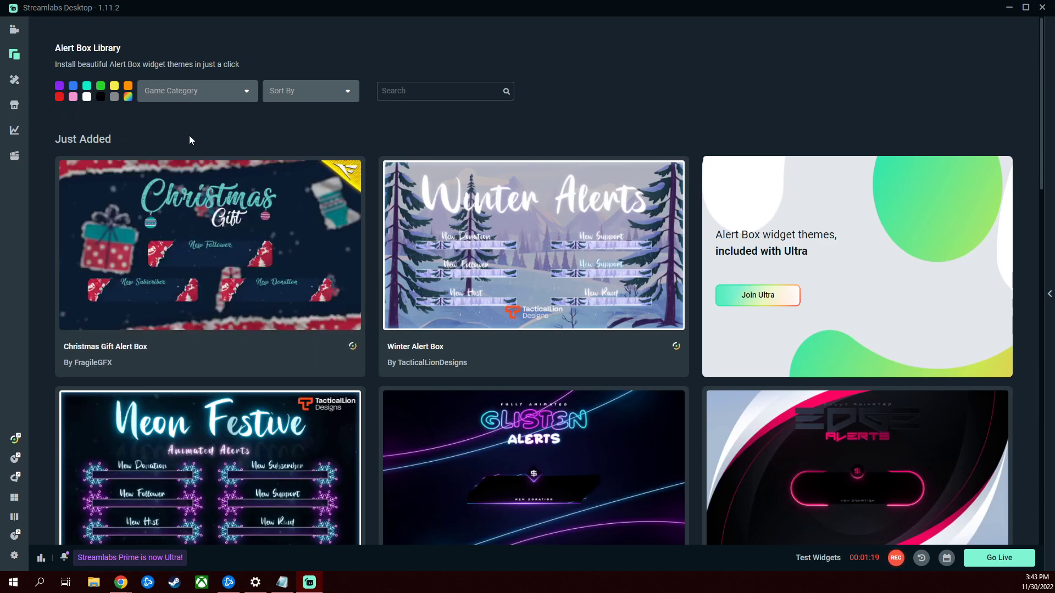
{"action": "scroll", "coordinate": [370, 354], "scroll_direction": "down", "scroll_amount": 4}
{"action": "scroll", "coordinate": [377, 371], "scroll_direction": "down", "scroll_amount": 3}
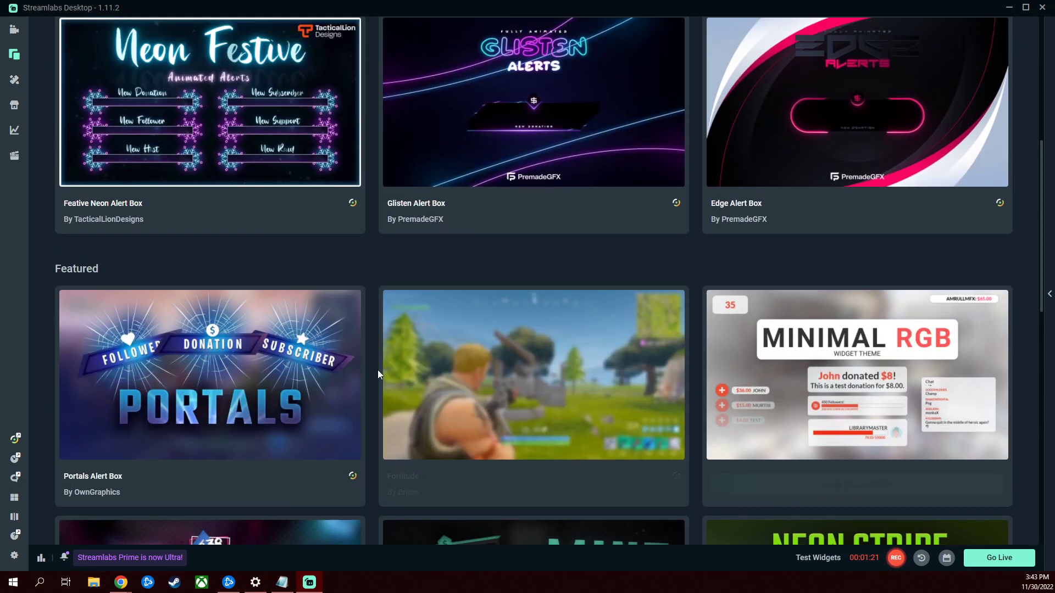
{"action": "scroll", "coordinate": [378, 370], "scroll_direction": "up", "scroll_amount": 4}
{"action": "scroll", "coordinate": [436, 206], "scroll_direction": "up", "scroll_amount": 3}
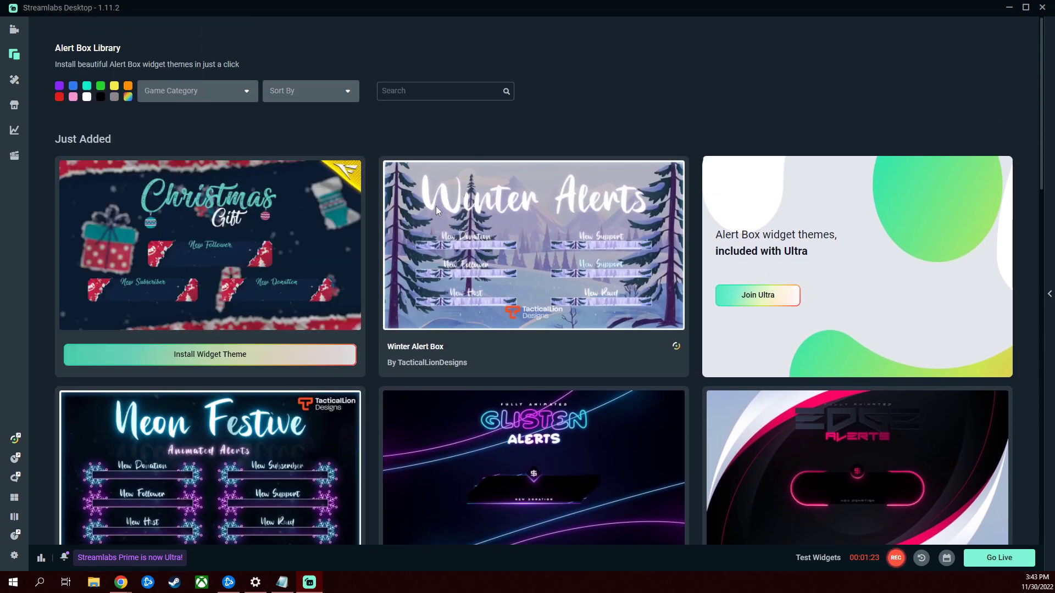
Open the Scene Themes store, check the Game Category and Sort By options, and browse the gallery.
{"action": "left_click", "coordinate": [14, 79]}
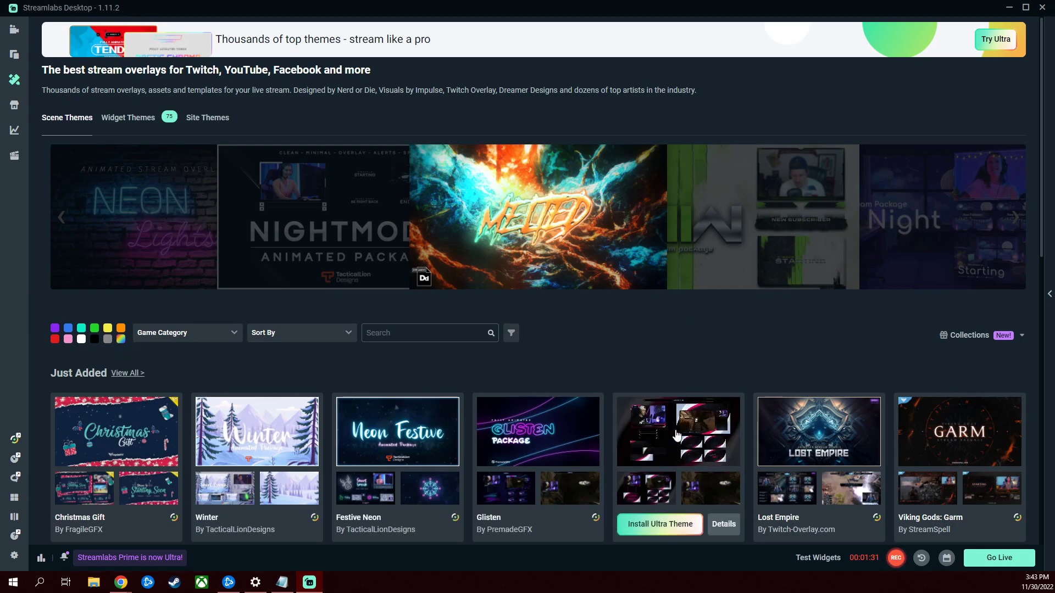
{"action": "left_click", "coordinate": [221, 339]}
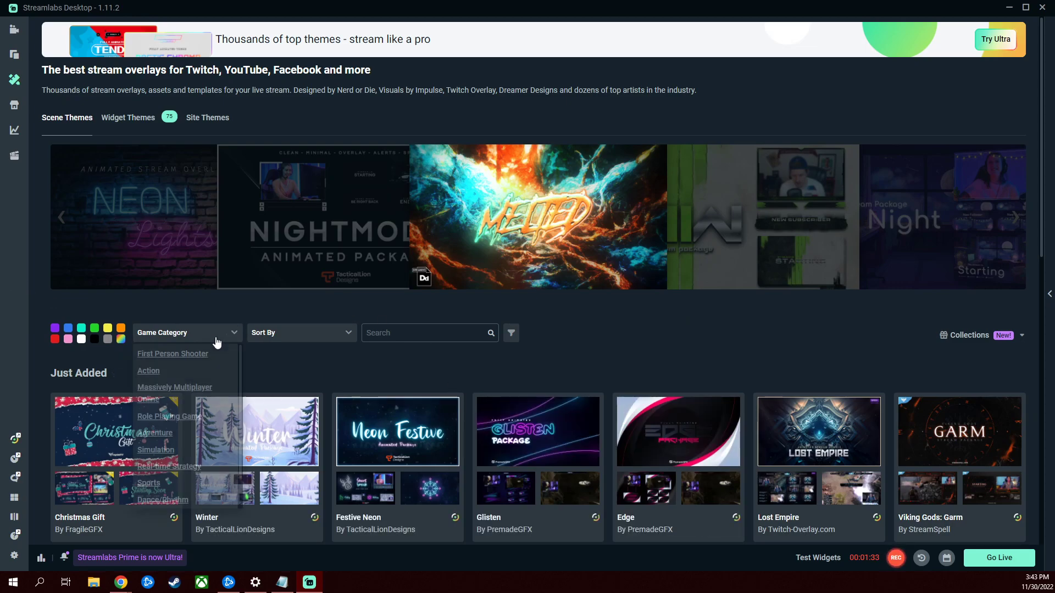
{"action": "left_click", "coordinate": [288, 336]}
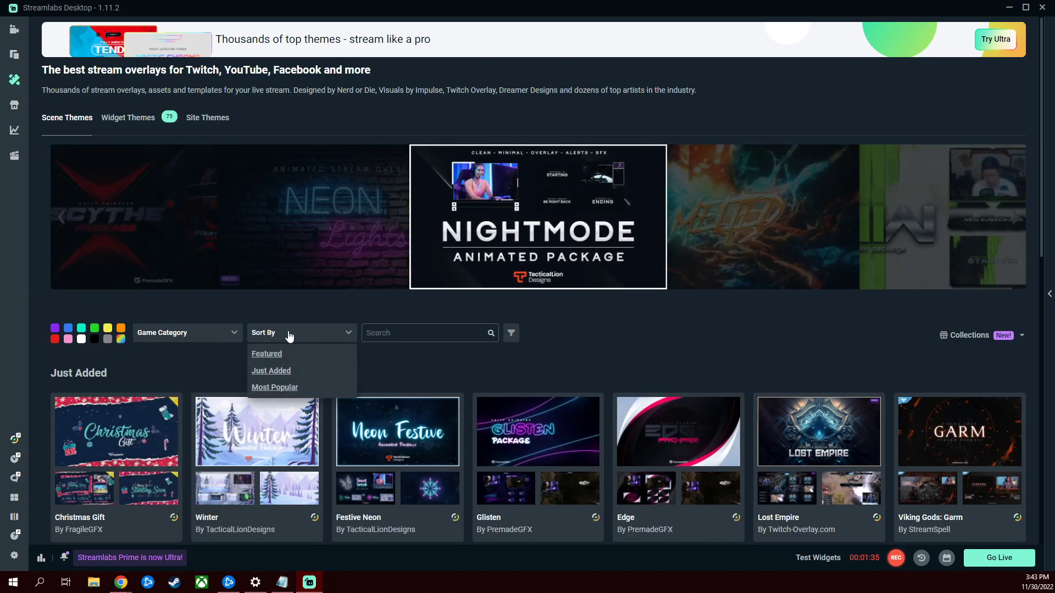
{"action": "left_click", "coordinate": [288, 336]}
{"action": "left_click", "coordinate": [289, 336]}
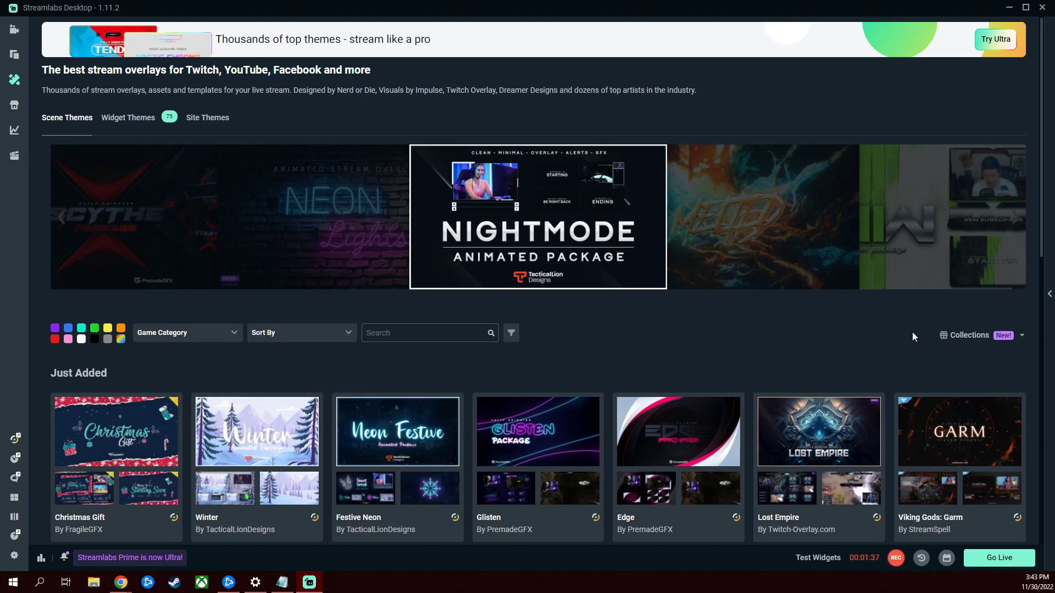
{"action": "scroll", "coordinate": [735, 330], "scroll_direction": "down", "scroll_amount": 5}
{"action": "scroll", "coordinate": [363, 408], "scroll_direction": "down", "scroll_amount": 4}
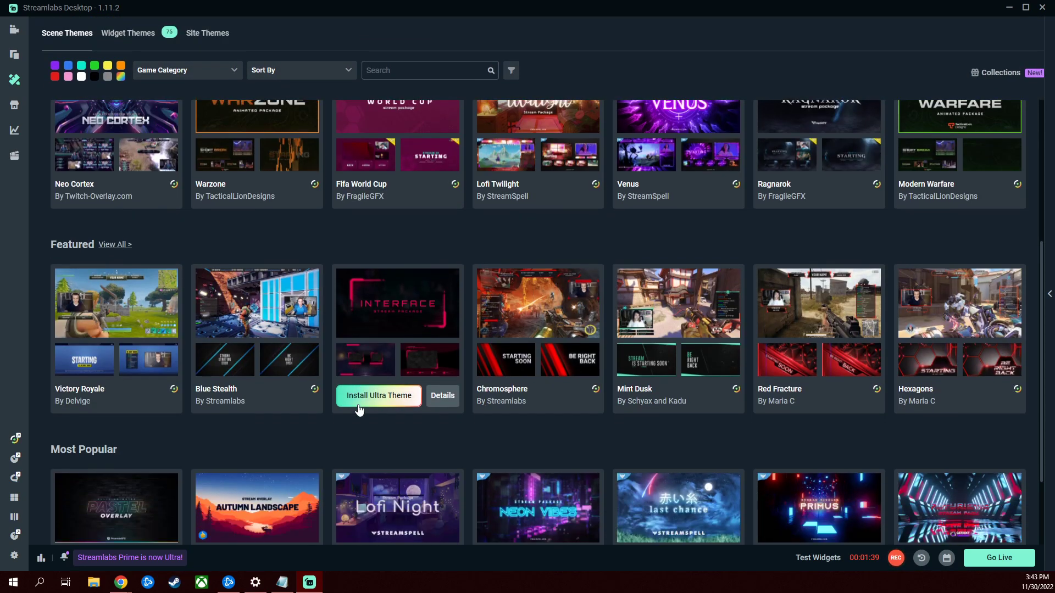
{"action": "scroll", "coordinate": [586, 407], "scroll_direction": "up", "scroll_amount": 4}
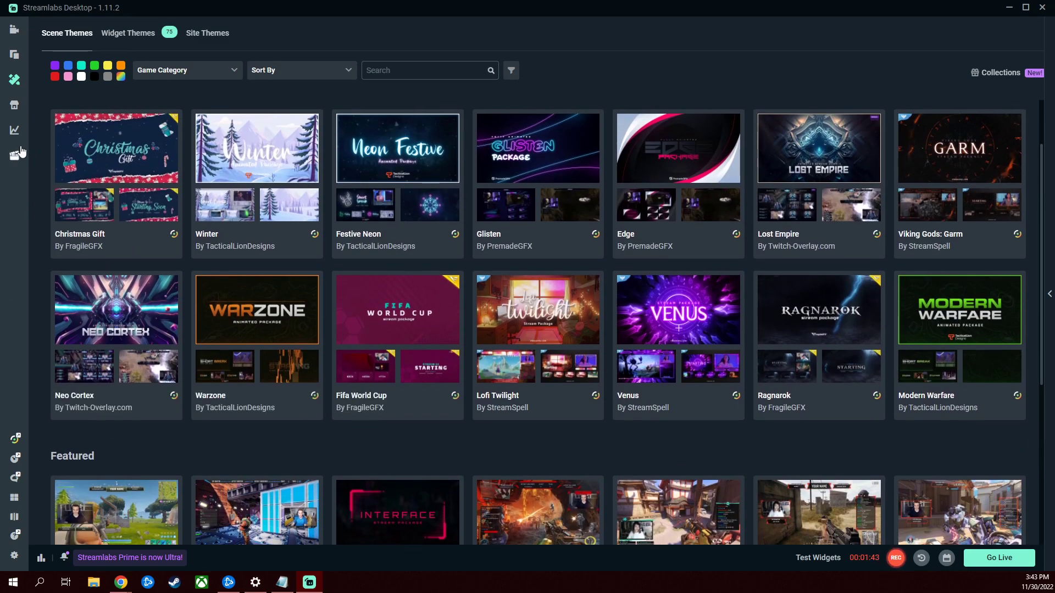
Visit the App Store, the Growth page and the Highlighter (Beta) page in turn.
{"action": "left_click", "coordinate": [10, 107]}
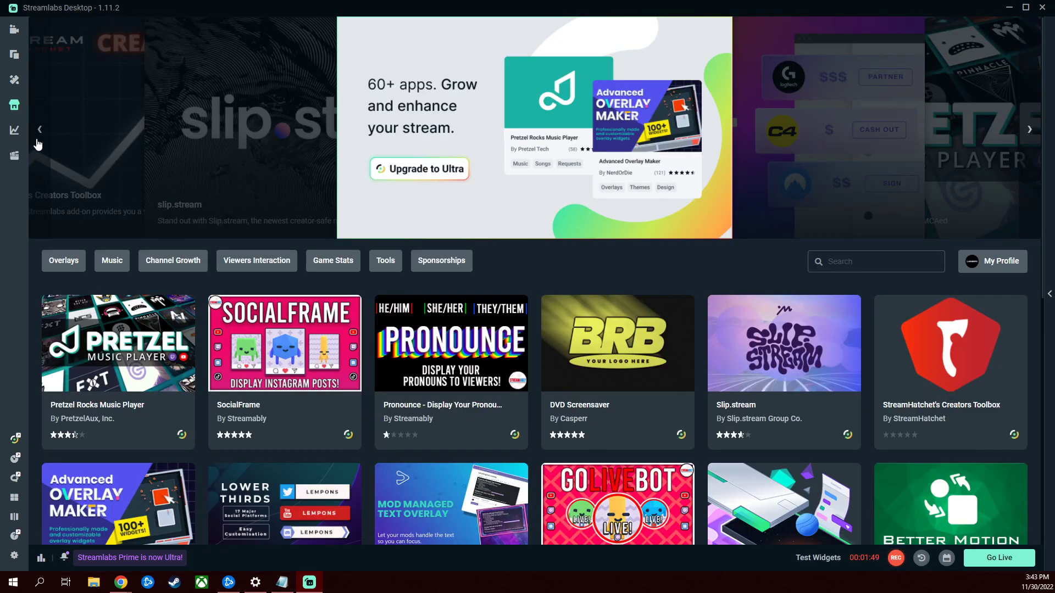
{"action": "left_click", "coordinate": [15, 140]}
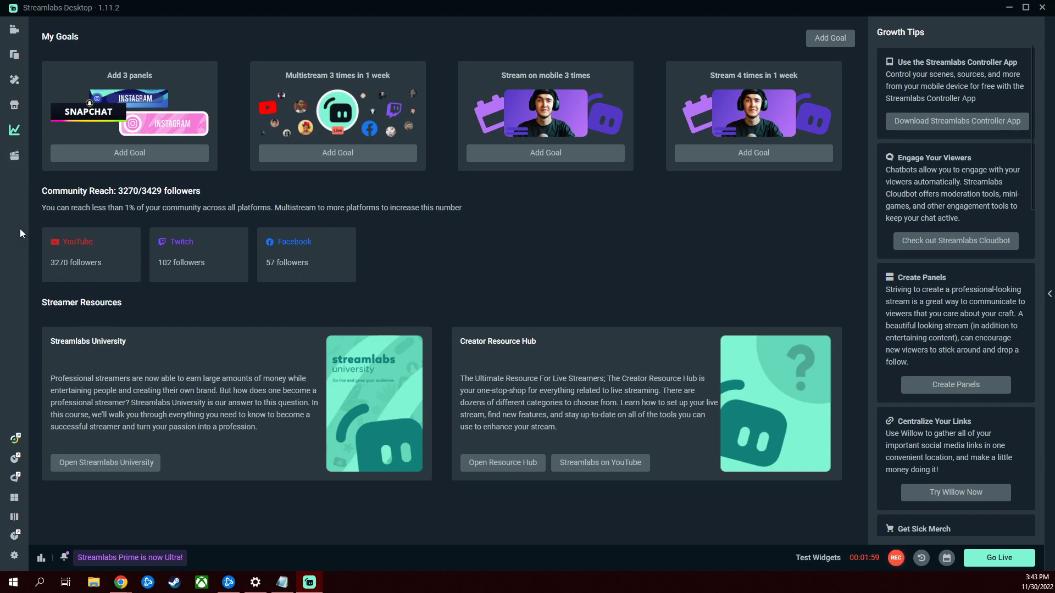
{"action": "left_click", "coordinate": [15, 157]}
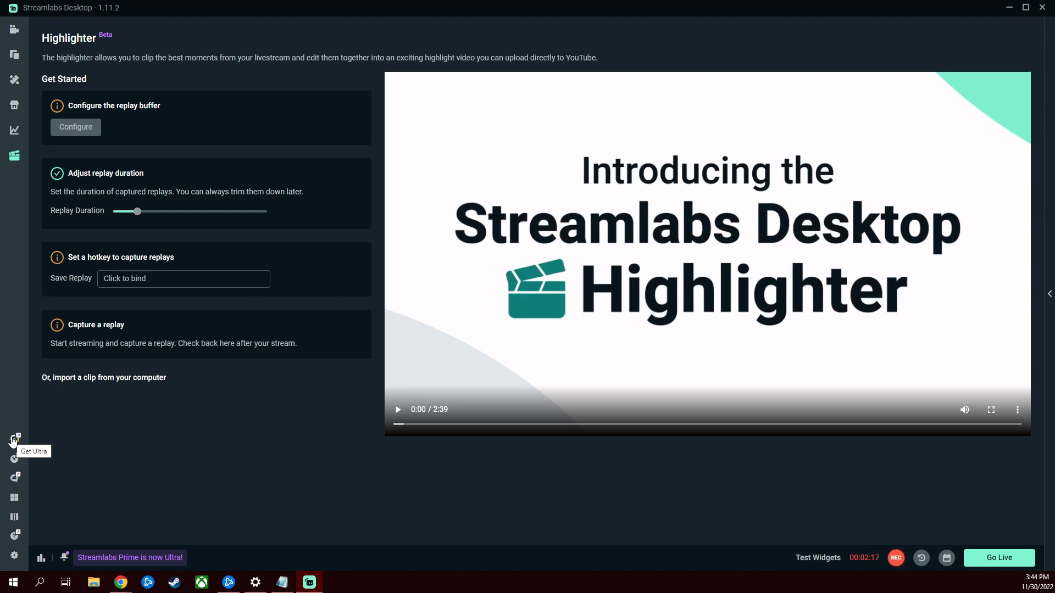
Open the web dashboard in the browser and dismiss the Ultra promotion and Terms of Service notice.
{"action": "left_click", "coordinate": [25, 462]}
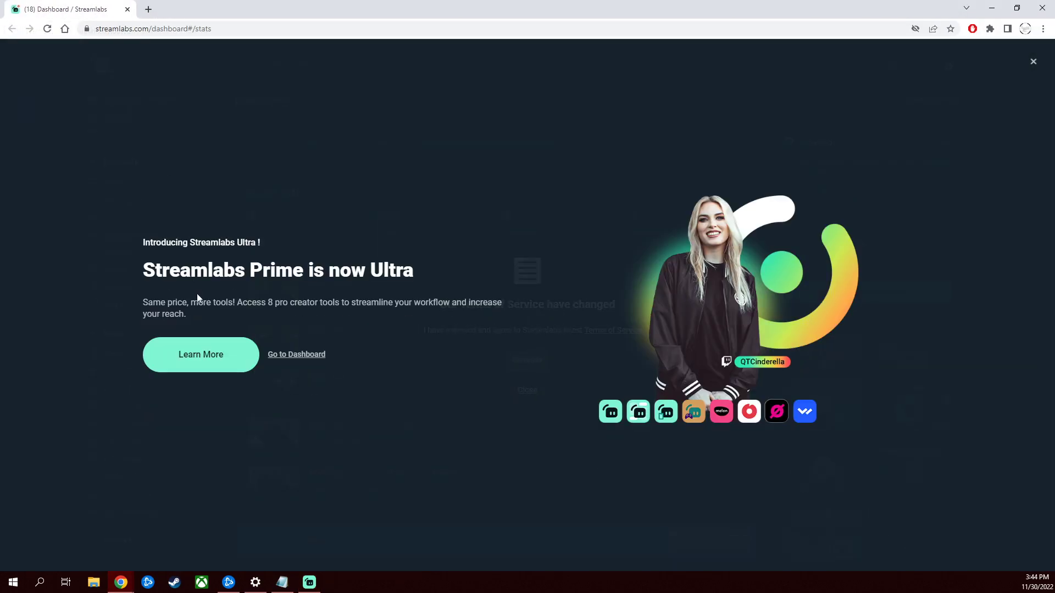
{"action": "left_click", "coordinate": [1033, 62]}
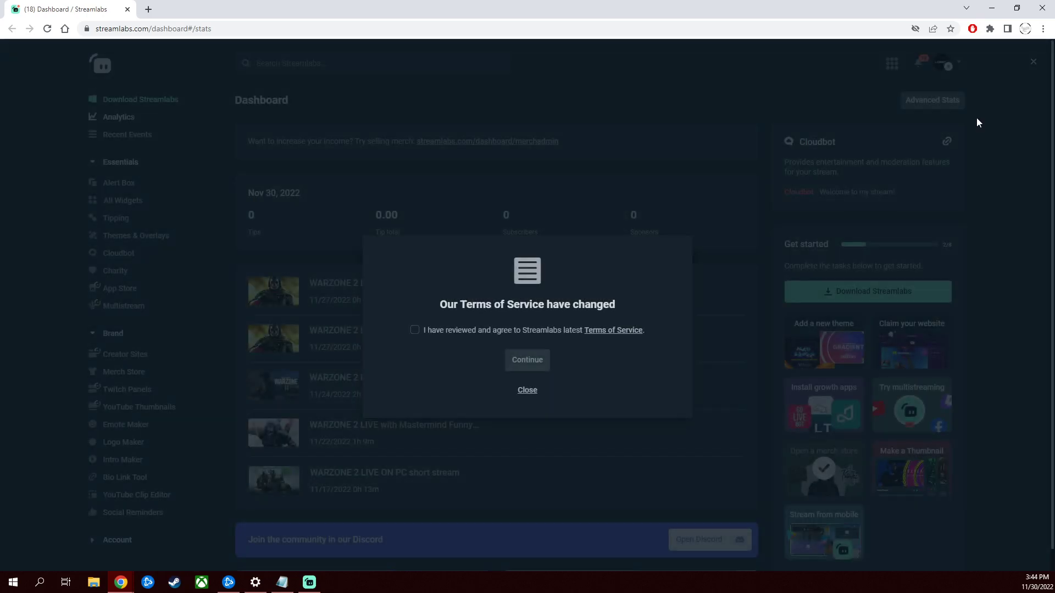
{"action": "left_click", "coordinate": [527, 391]}
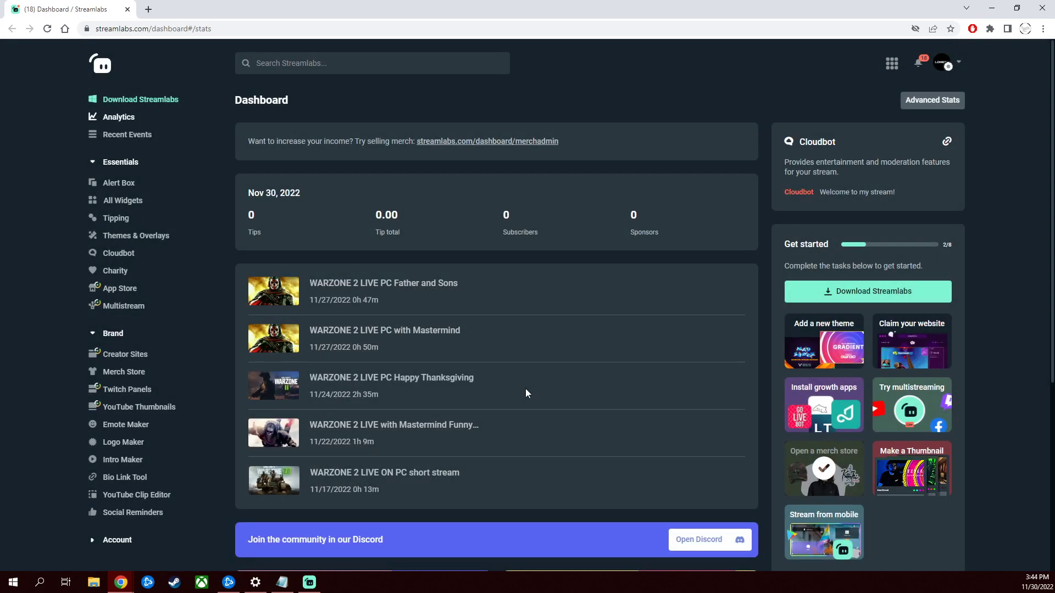
Browse the Tipping, dashboard stats, Cloudbot and Themes & Overlays pages, then open Alert Box settings.
{"action": "mouse_move", "coordinate": [935, 77]}
{"action": "left_click", "coordinate": [111, 223]}
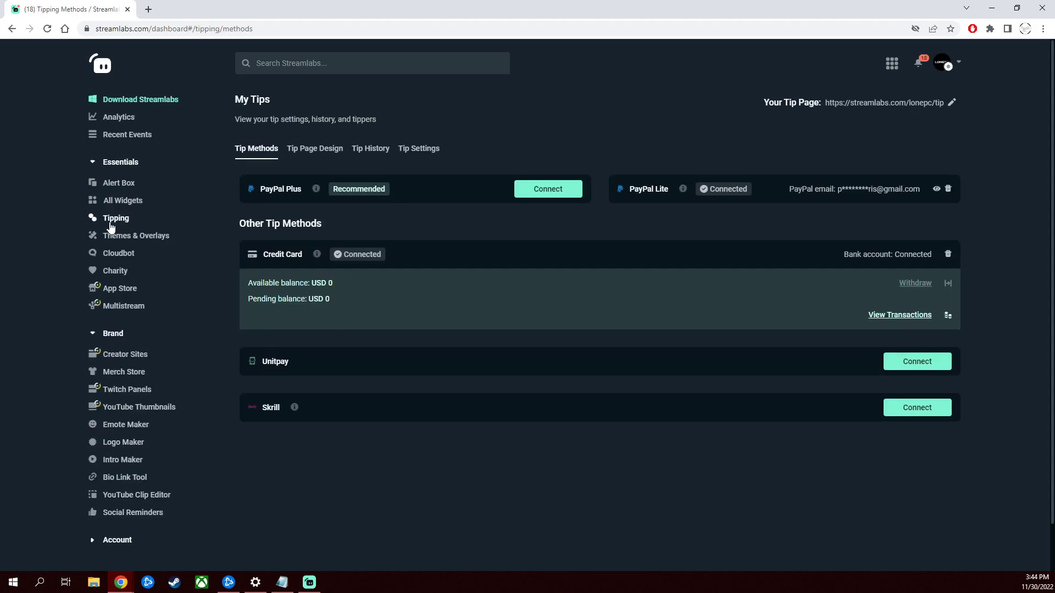
{"action": "left_click", "coordinate": [112, 124]}
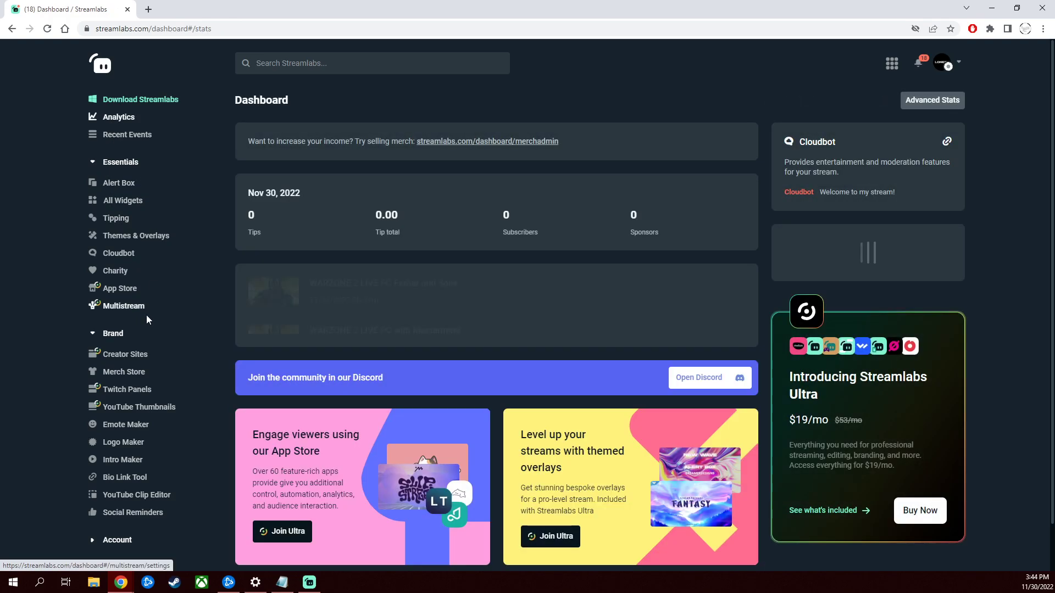
{"action": "left_click", "coordinate": [114, 256]}
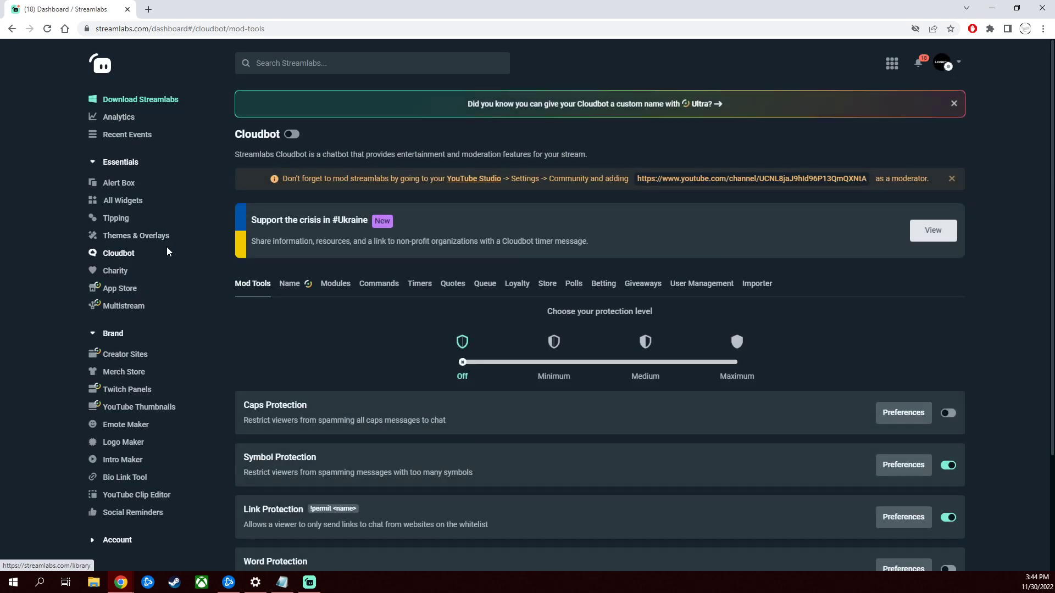
{"action": "left_click", "coordinate": [156, 241]}
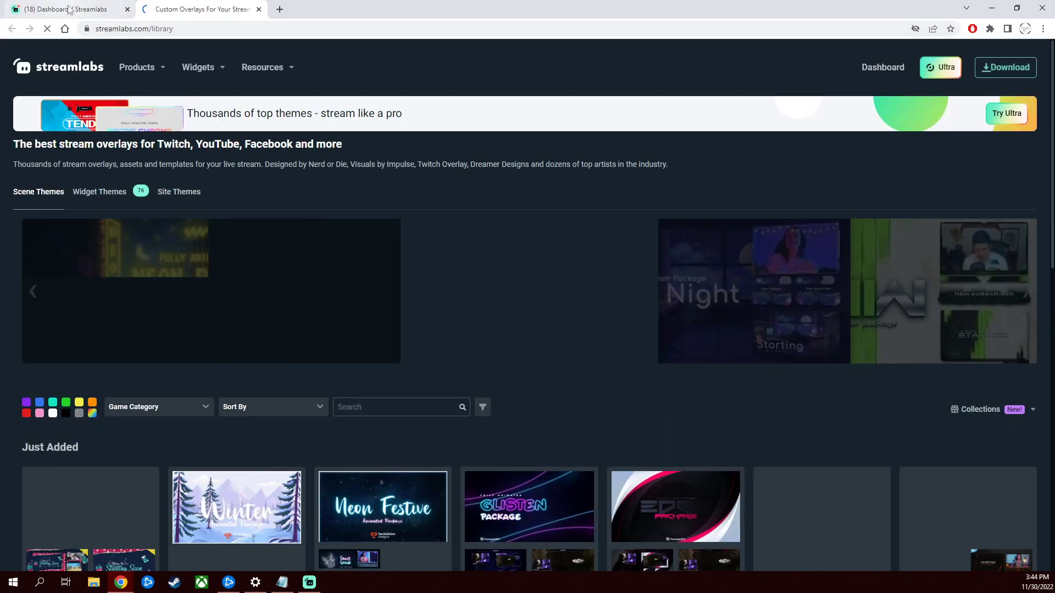
{"action": "left_click", "coordinate": [69, 10]}
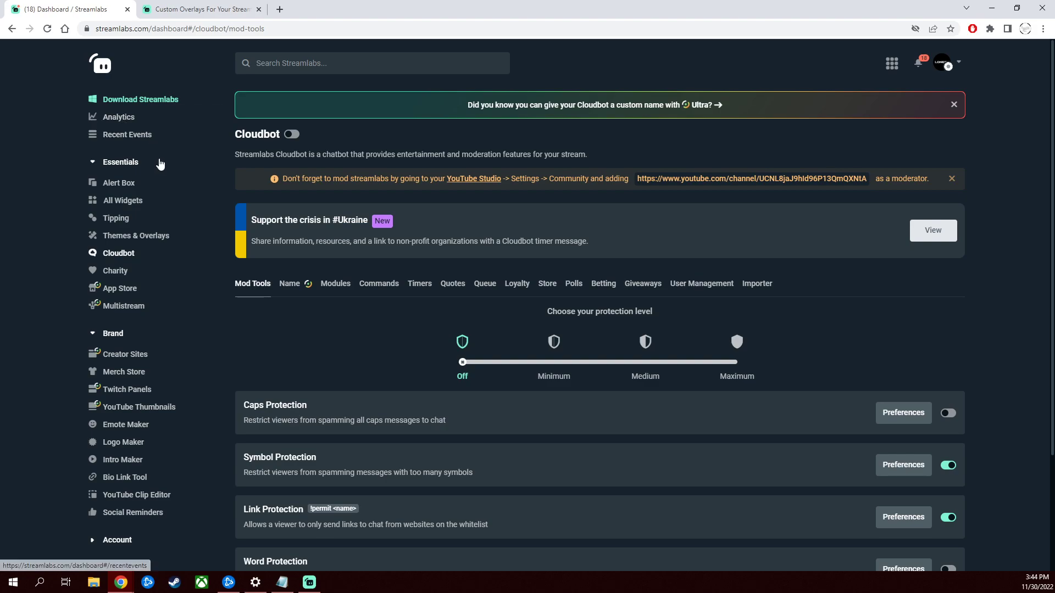
{"action": "left_click", "coordinate": [118, 183]}
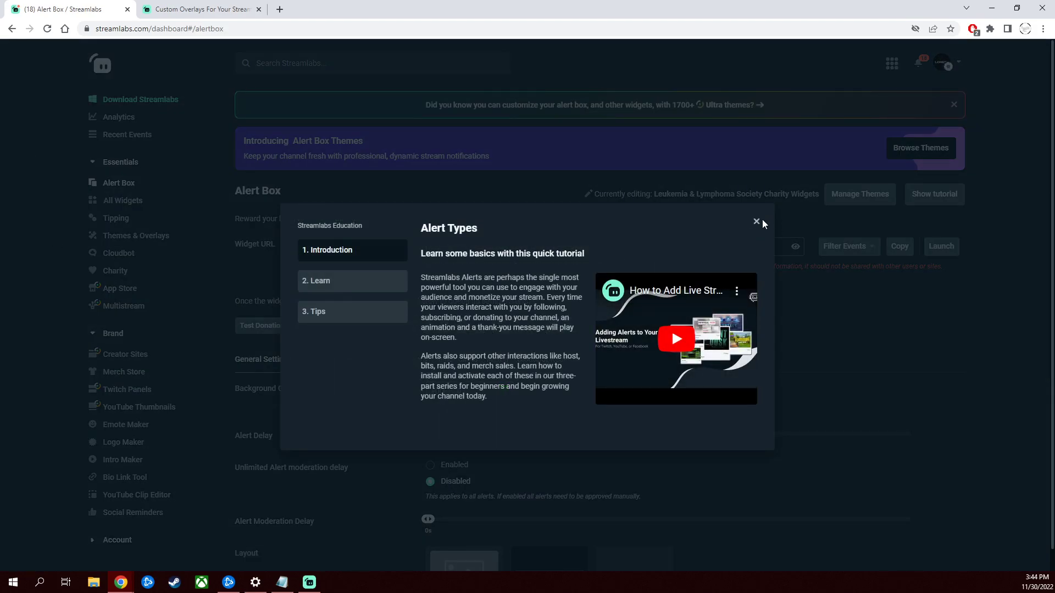
{"action": "left_click", "coordinate": [756, 221]}
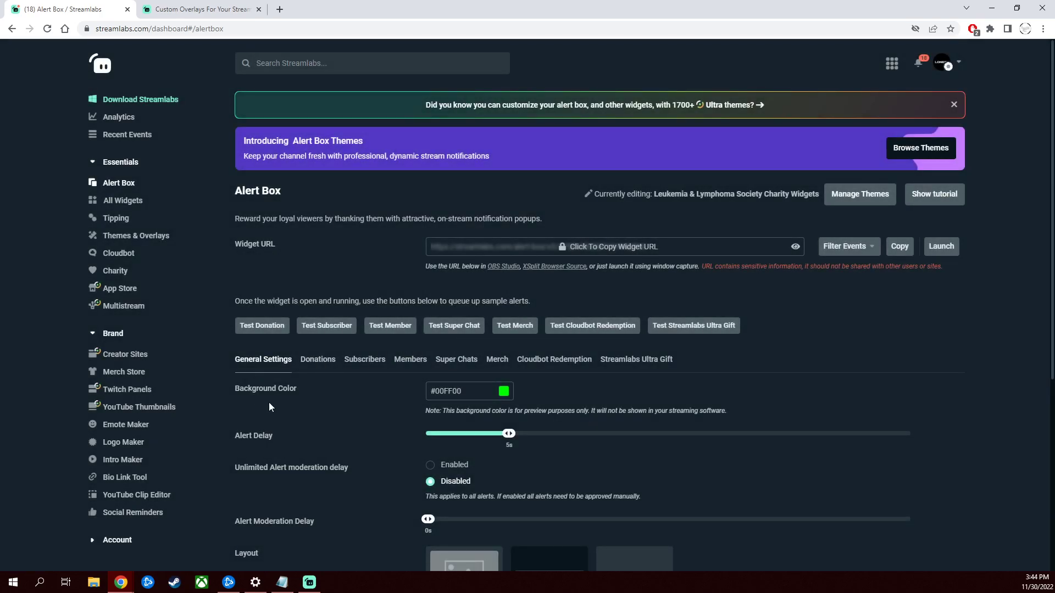
{"action": "scroll", "coordinate": [357, 377], "scroll_direction": "down", "scroll_amount": 2}
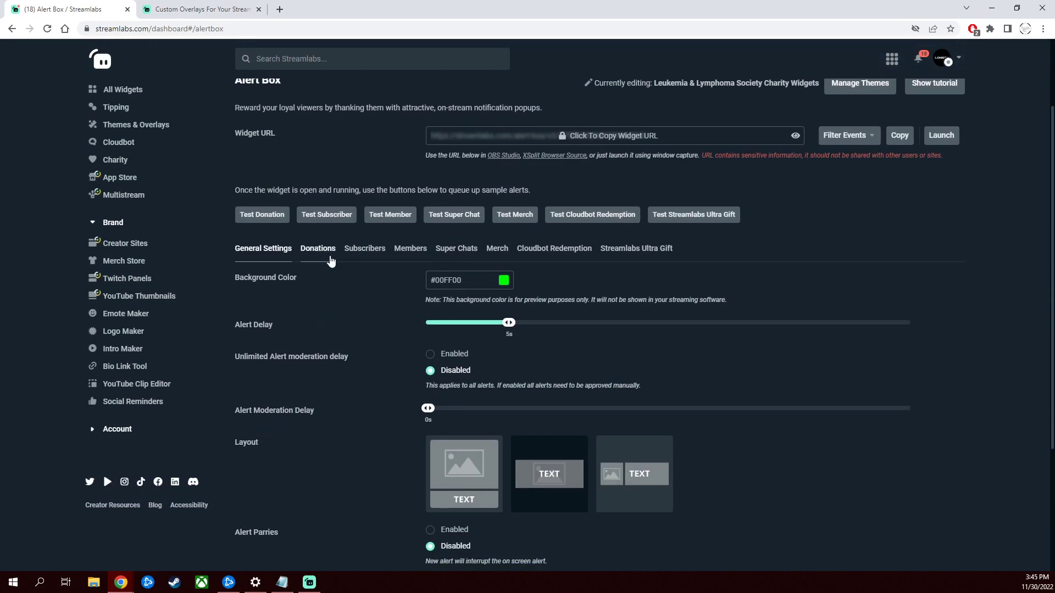
{"action": "left_click", "coordinate": [318, 249]}
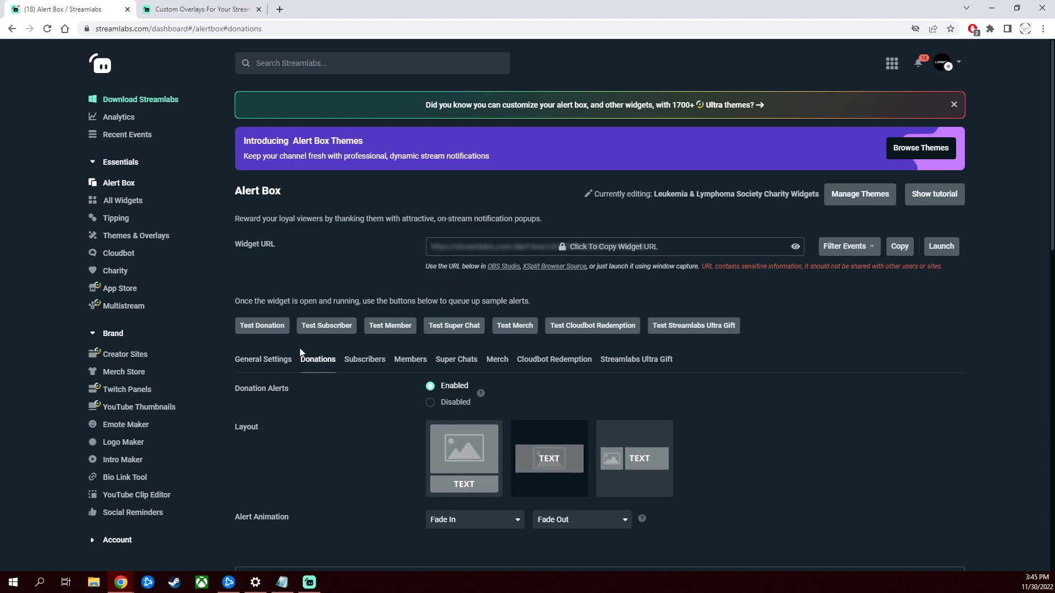
{"action": "scroll", "coordinate": [324, 368], "scroll_direction": "down", "scroll_amount": 1}
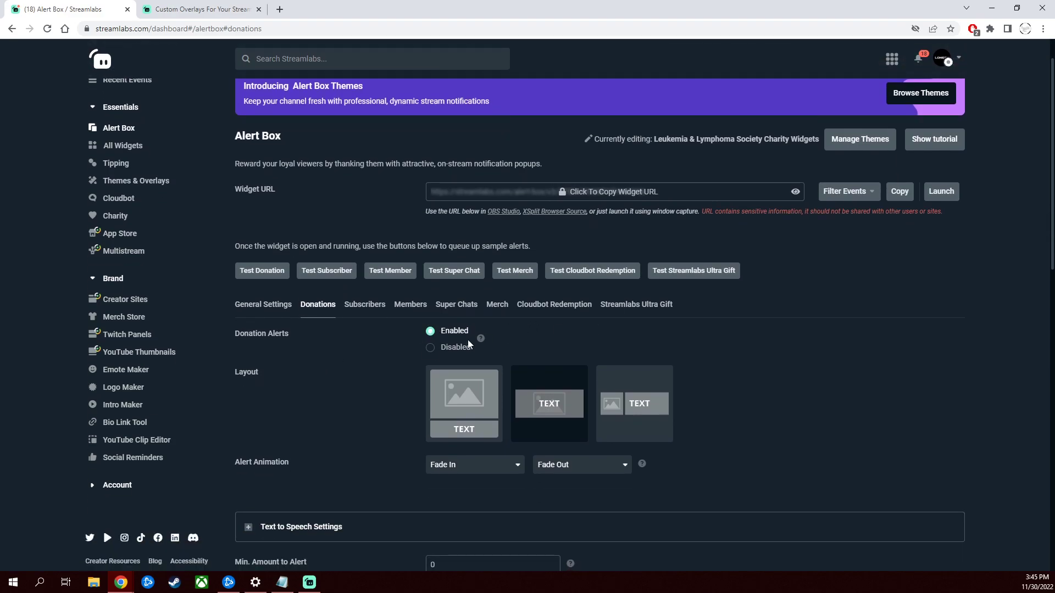
{"action": "scroll", "coordinate": [471, 345], "scroll_direction": "down", "scroll_amount": 2}
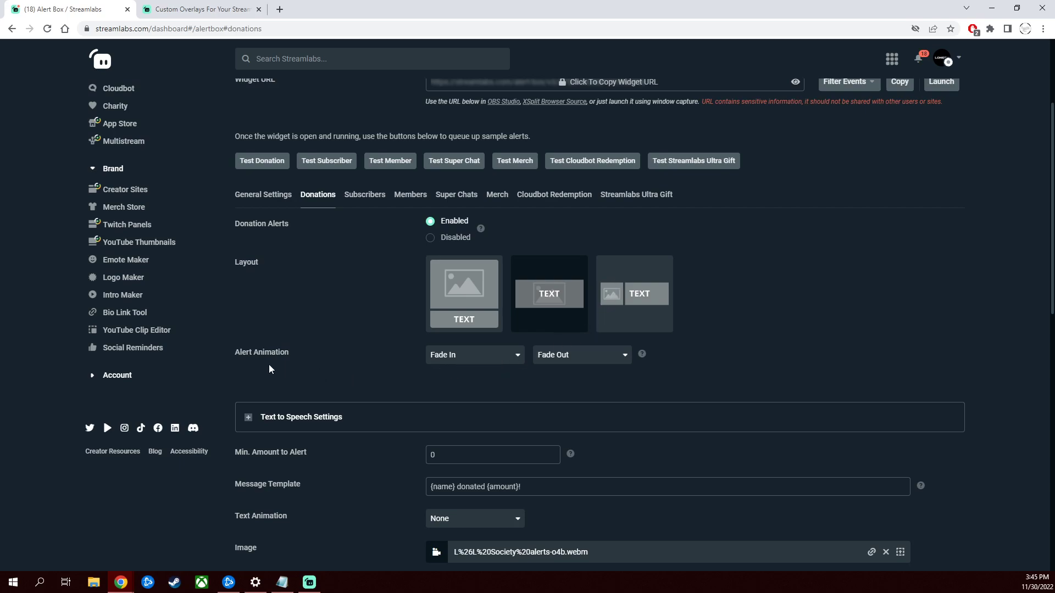
{"action": "left_click", "coordinate": [507, 364]}
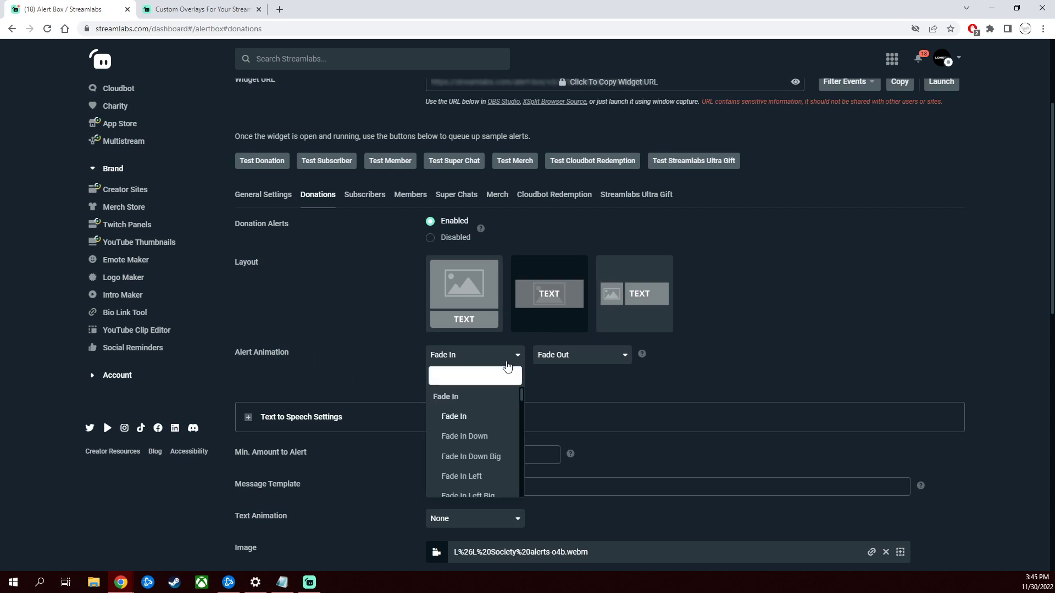
{"action": "left_click", "coordinate": [507, 363]}
{"action": "left_click", "coordinate": [580, 360]}
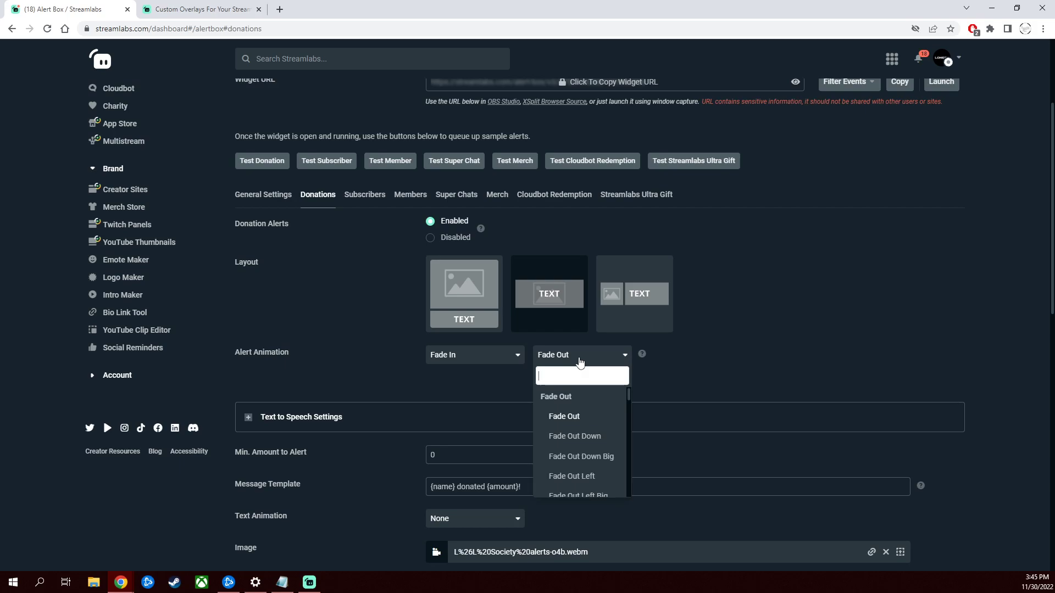
{"action": "scroll", "coordinate": [577, 419], "scroll_direction": "down", "scroll_amount": 5}
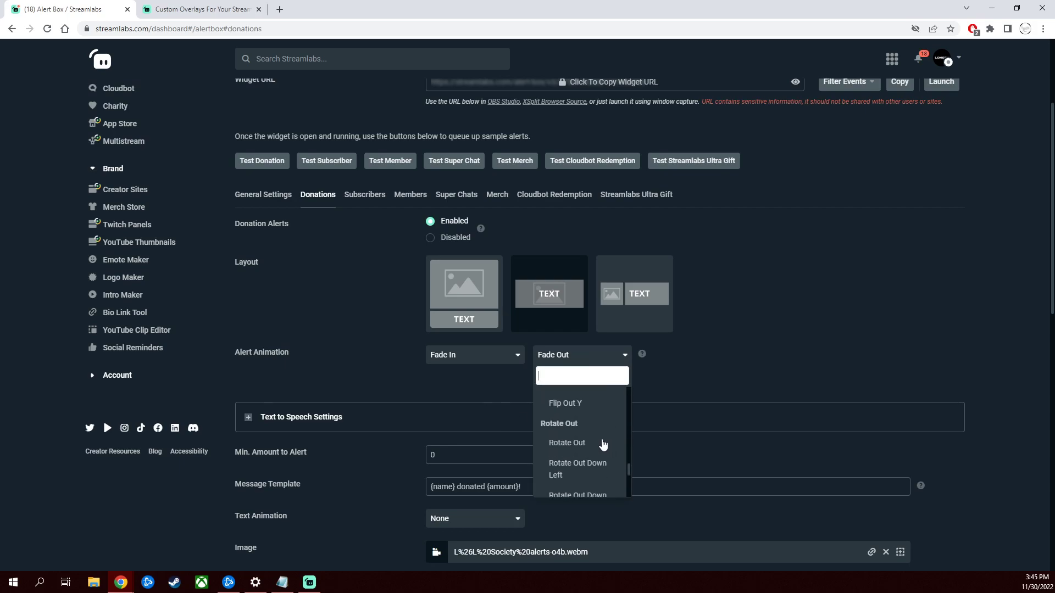
{"action": "scroll", "coordinate": [602, 444], "scroll_direction": "down", "scroll_amount": 2}
{"action": "left_click", "coordinate": [786, 322]}
{"action": "scroll", "coordinate": [560, 482], "scroll_direction": "down", "scroll_amount": 4}
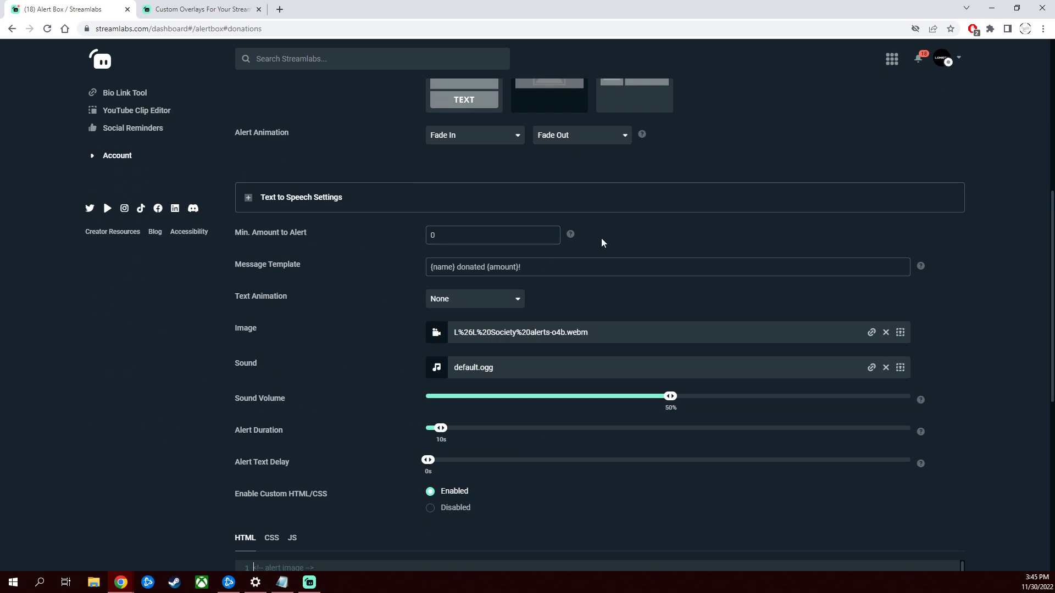
{"action": "scroll", "coordinate": [382, 433], "scroll_direction": "down", "scroll_amount": 2}
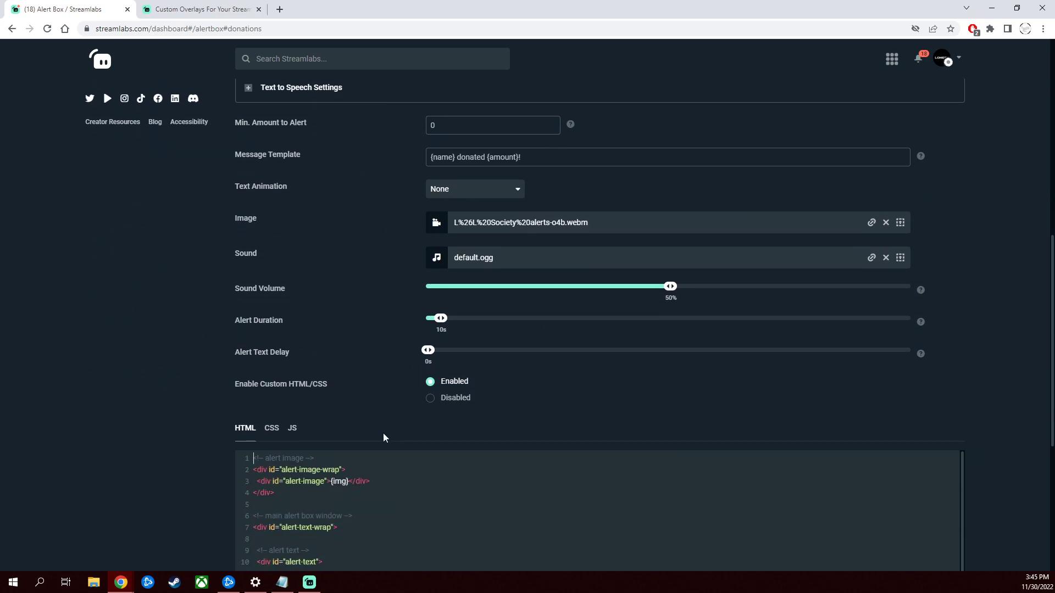
{"action": "scroll", "coordinate": [383, 439], "scroll_direction": "down", "scroll_amount": 2}
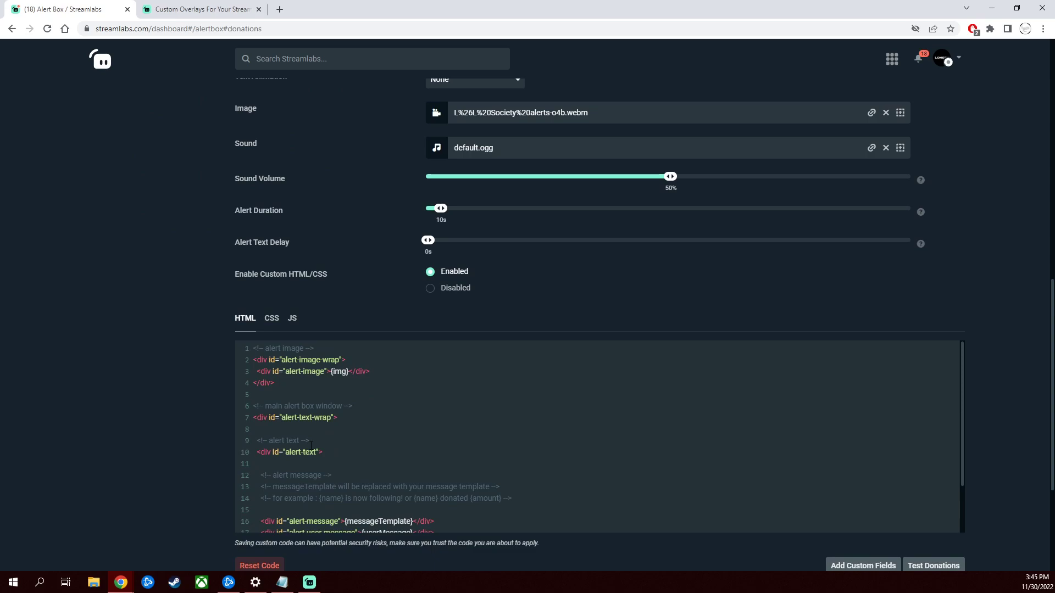
{"action": "scroll", "coordinate": [313, 434], "scroll_direction": "up", "scroll_amount": 2}
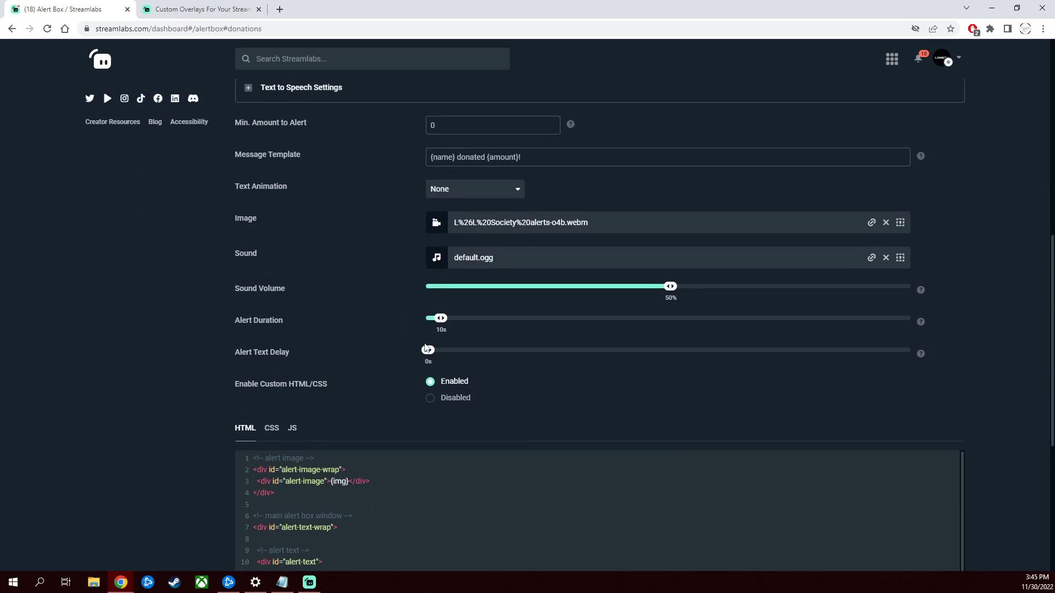
{"action": "scroll", "coordinate": [384, 440], "scroll_direction": "down", "scroll_amount": 5}
{"action": "scroll", "coordinate": [351, 506], "scroll_direction": "down", "scroll_amount": 2}
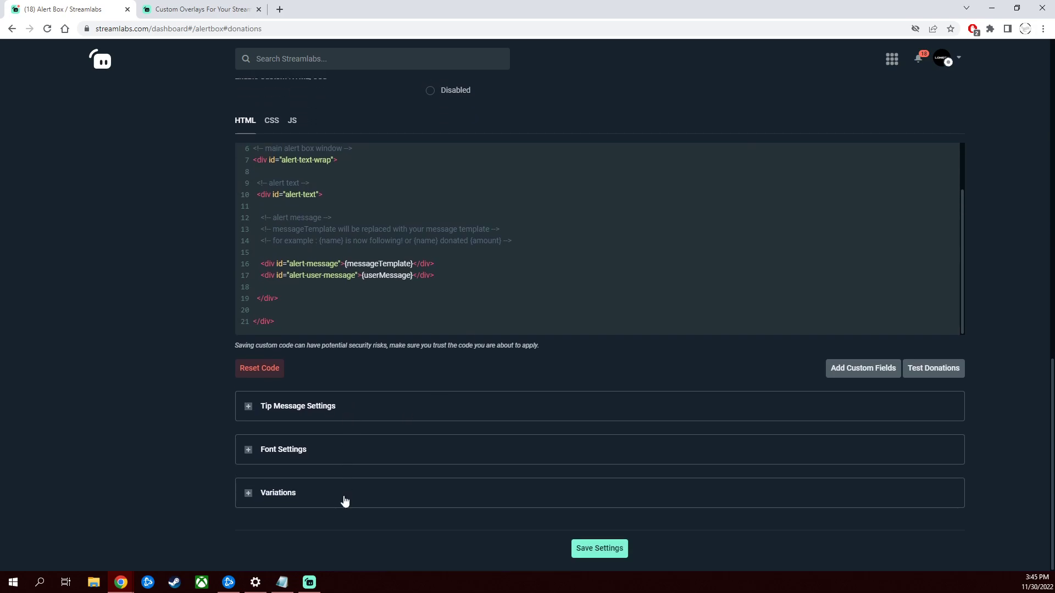
{"action": "scroll", "coordinate": [295, 483], "scroll_direction": "up", "scroll_amount": 4}
{"action": "scroll", "coordinate": [296, 459], "scroll_direction": "up", "scroll_amount": 10}
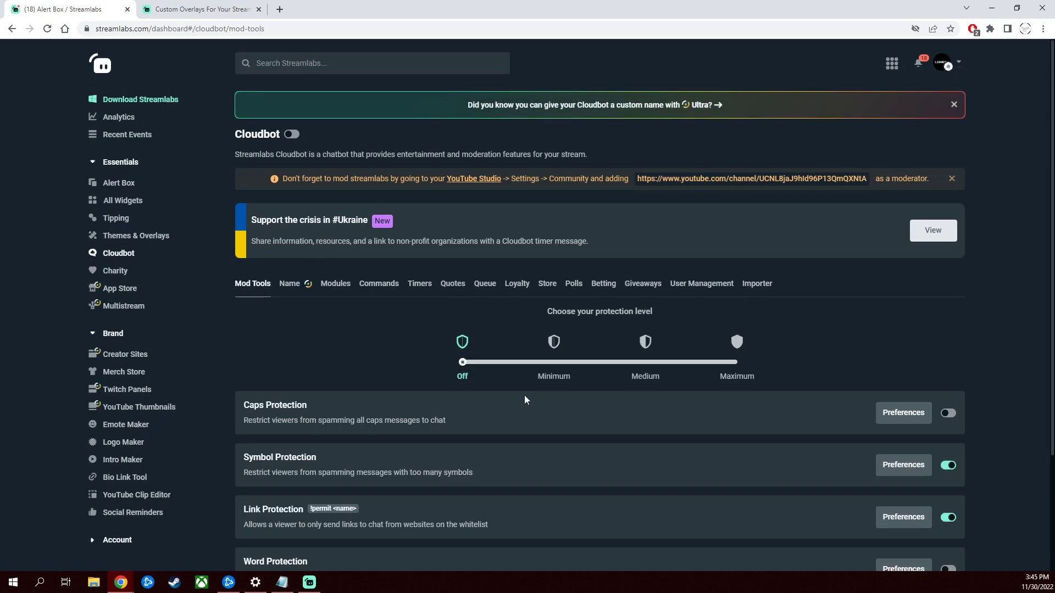
Scroll through the Cloudbot Mod Tools, where protection is Off and only Symbol and Link Protection are on.
{"action": "scroll", "coordinate": [177, 411], "scroll_direction": "down", "scroll_amount": 2}
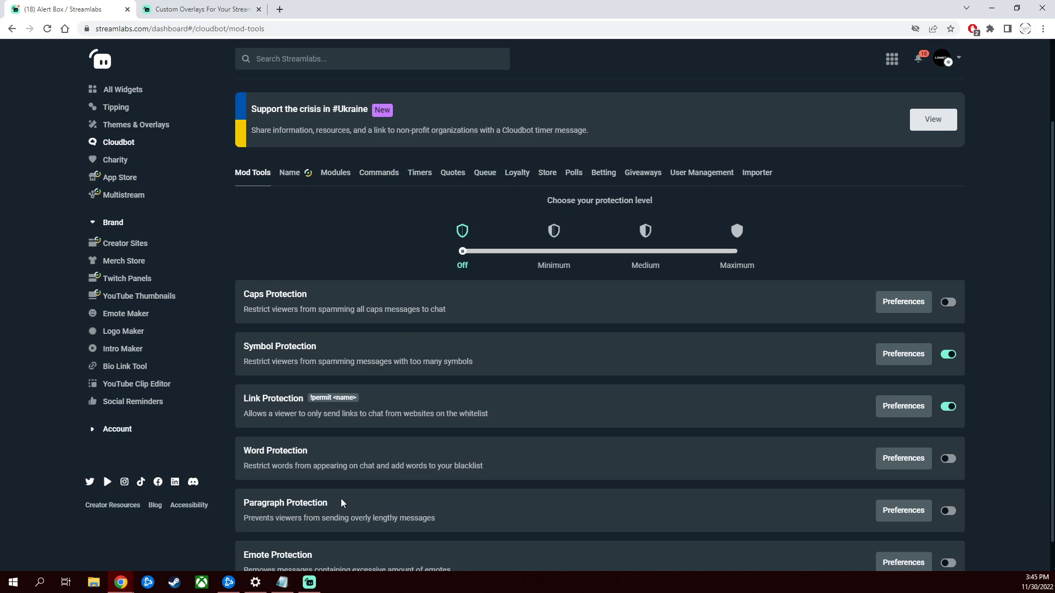
{"action": "scroll", "coordinate": [287, 527], "scroll_direction": "down", "scroll_amount": 1}
{"action": "scroll", "coordinate": [288, 528], "scroll_direction": "up", "scroll_amount": 4}
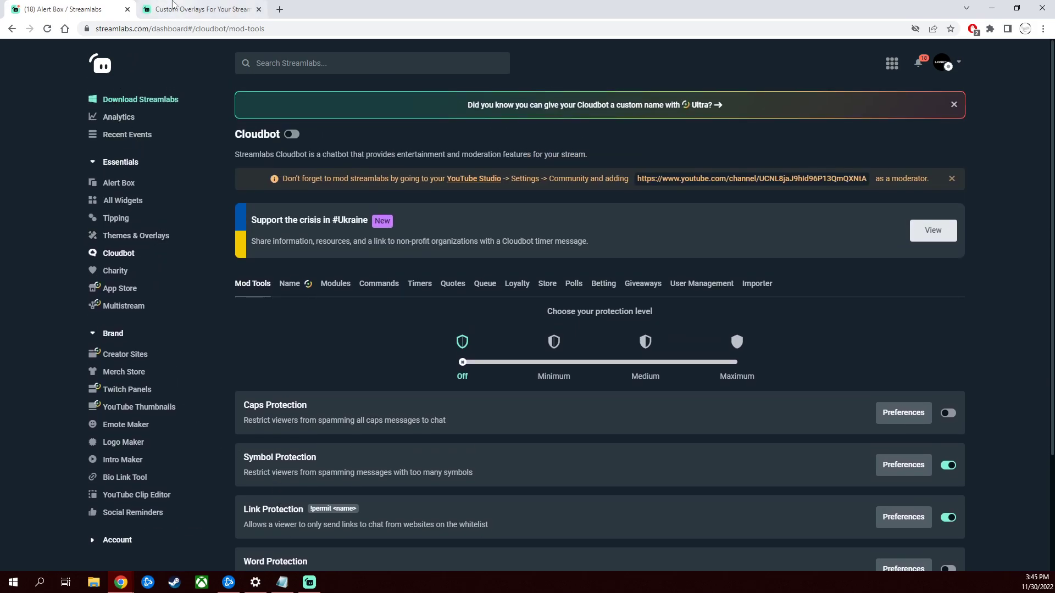
Bring Streamlabs Desktop forward, minimize and restore it, then open the studio view and the Layout Editor.
{"action": "left_click", "coordinate": [305, 584]}
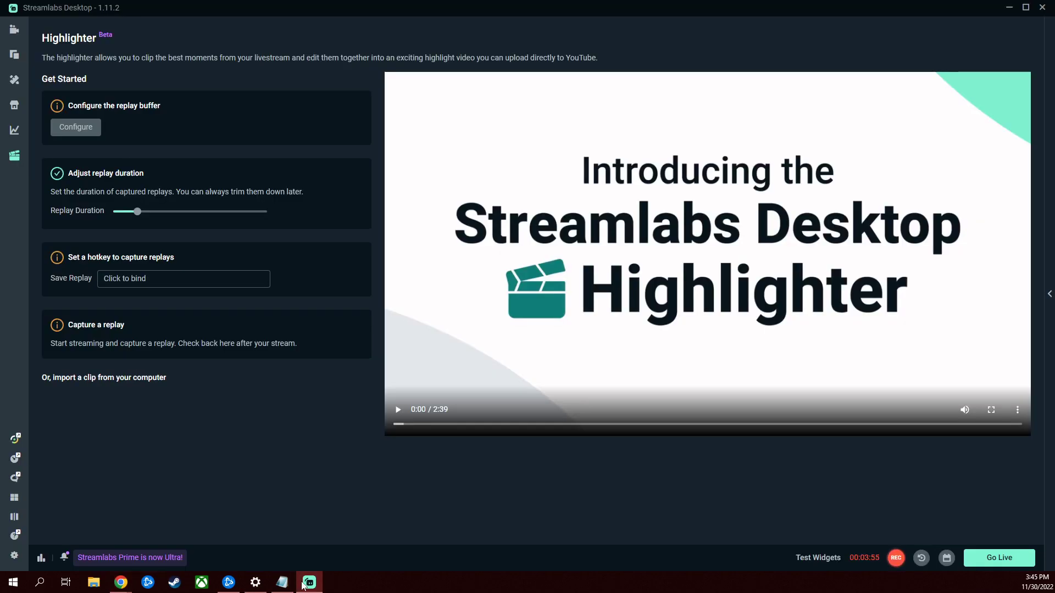
{"action": "left_click", "coordinate": [317, 587]}
{"action": "left_click", "coordinate": [317, 586]}
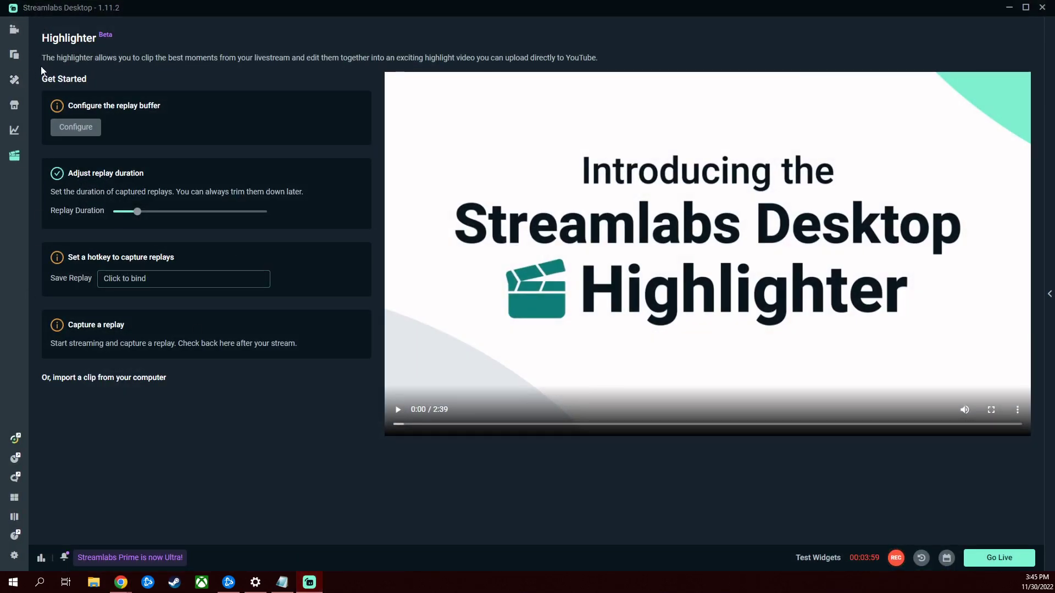
{"action": "left_click", "coordinate": [14, 29]}
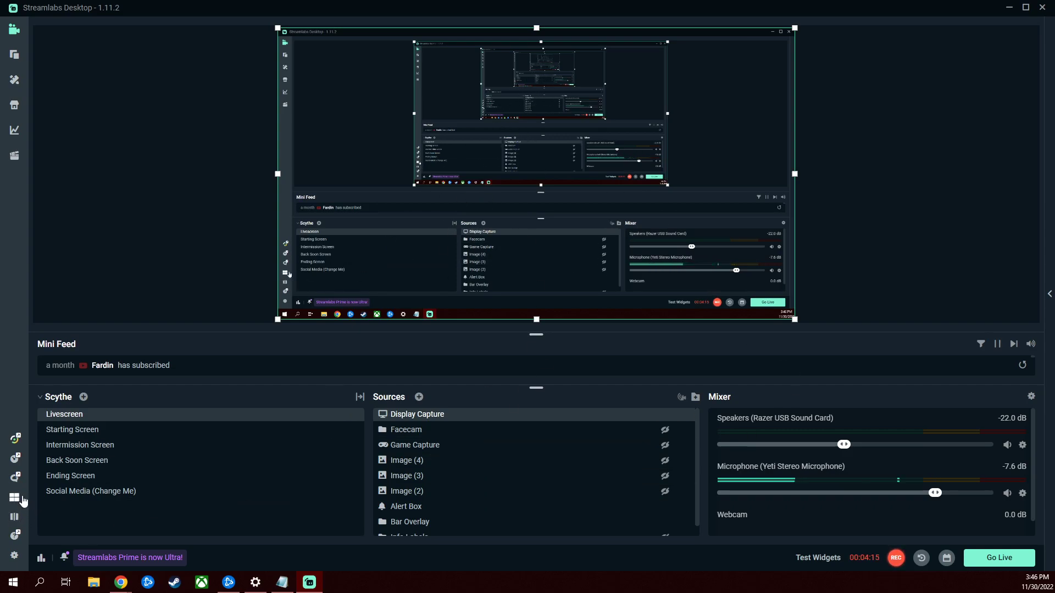
{"action": "left_click", "coordinate": [14, 497]}
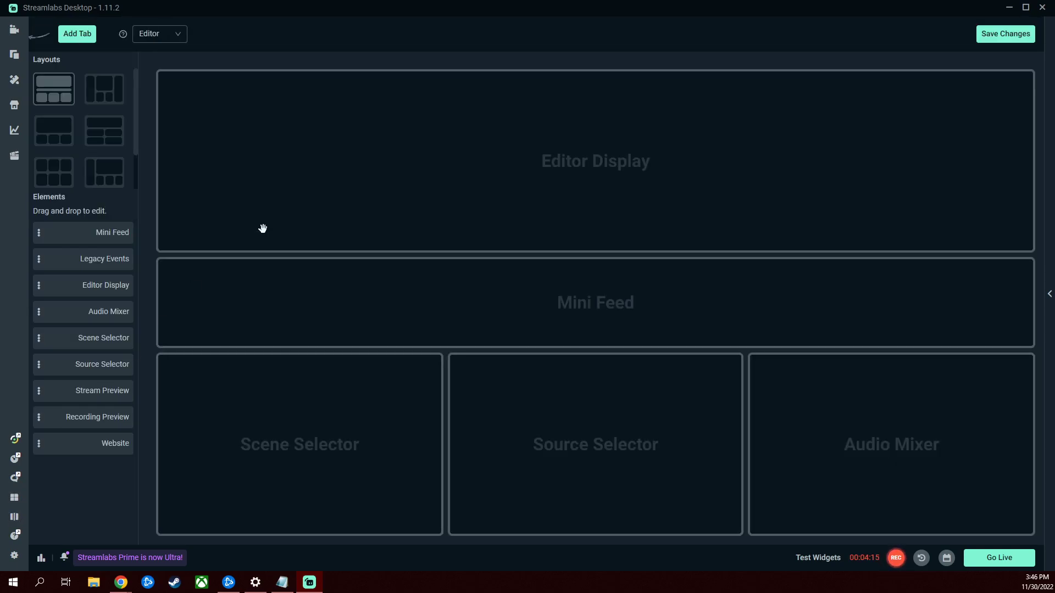
Open Settings and review the Multistreaming, Stream and Output pages (NVENC, CBR, 9000 bitrate).
{"action": "left_click", "coordinate": [13, 557]}
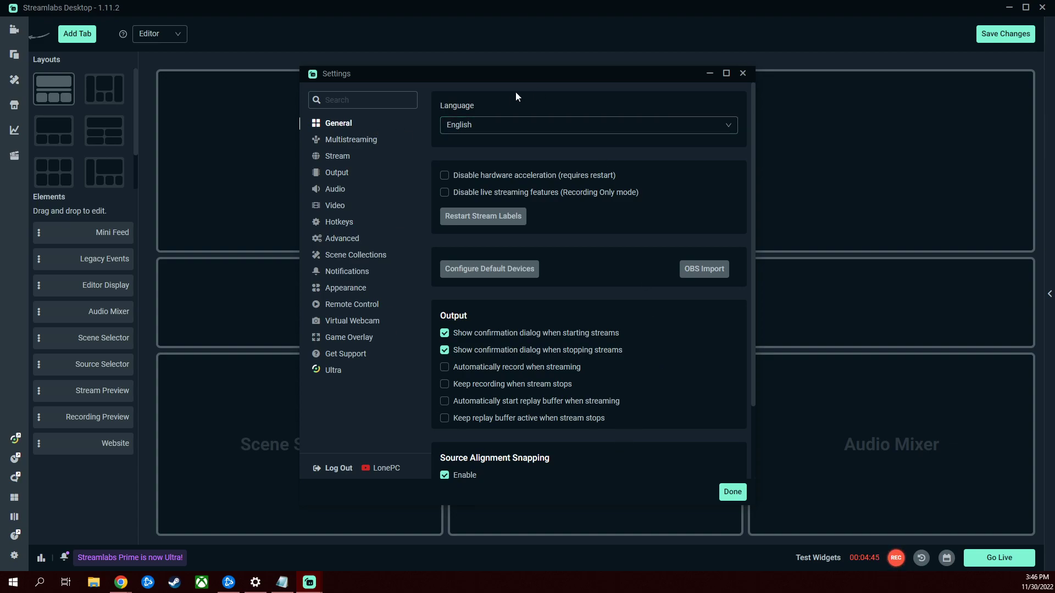
{"action": "left_click", "coordinate": [339, 141]}
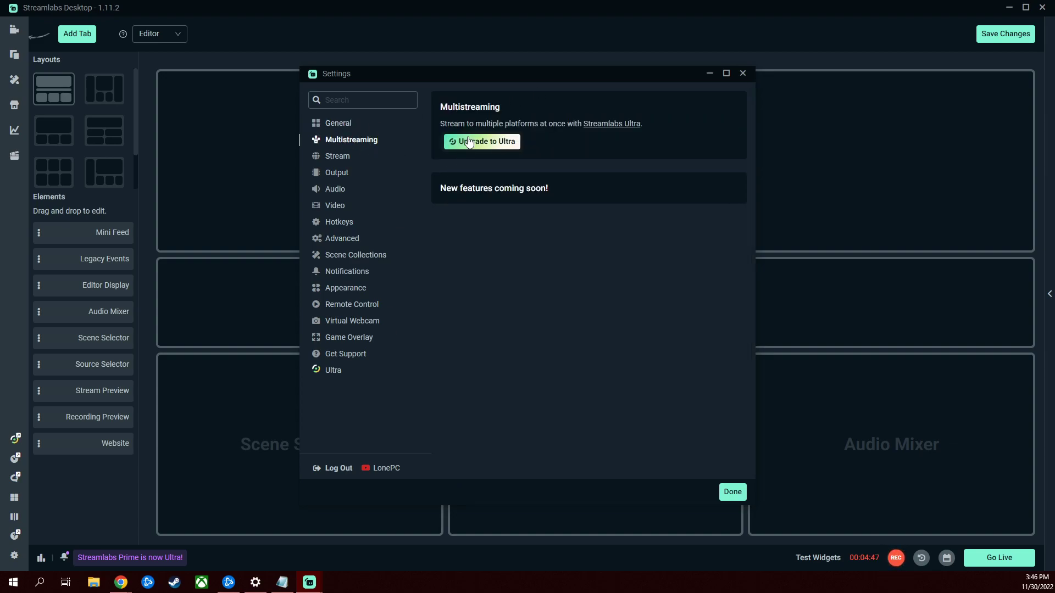
{"action": "left_click", "coordinate": [334, 160]}
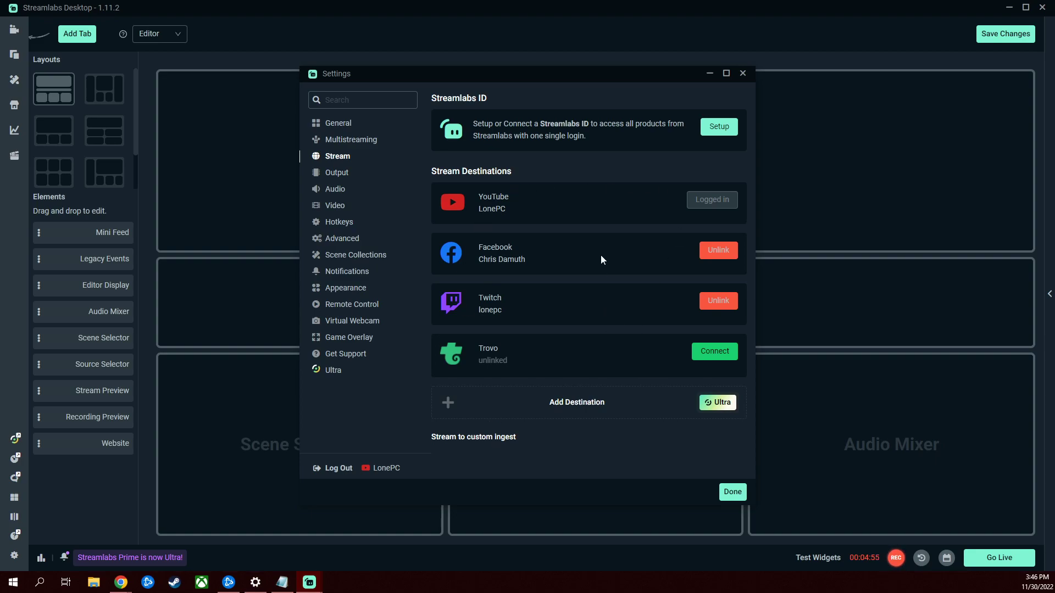
{"action": "left_click", "coordinate": [361, 175]}
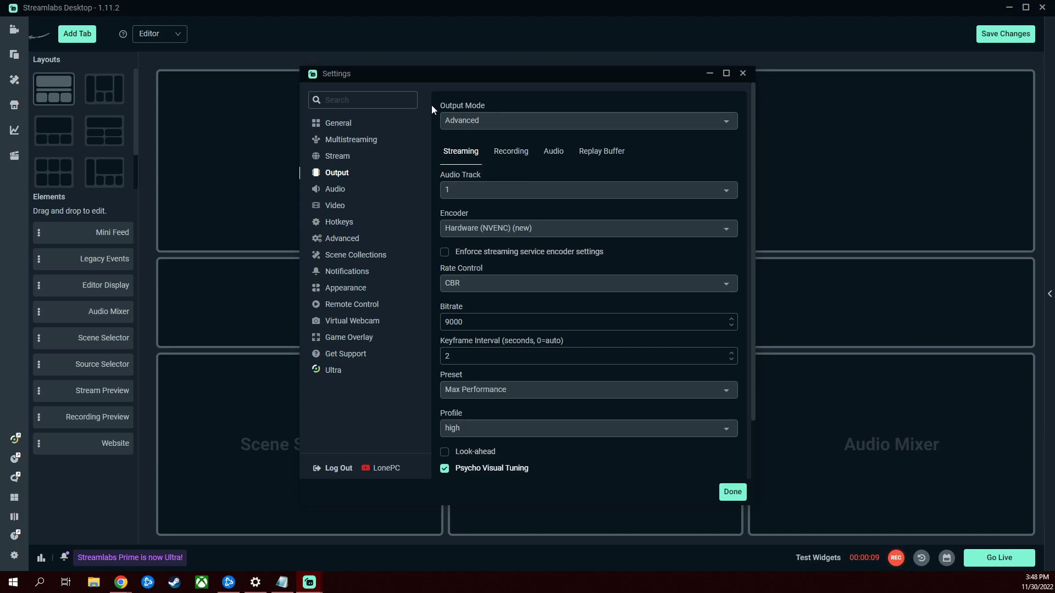
{"action": "left_click", "coordinate": [466, 122]}
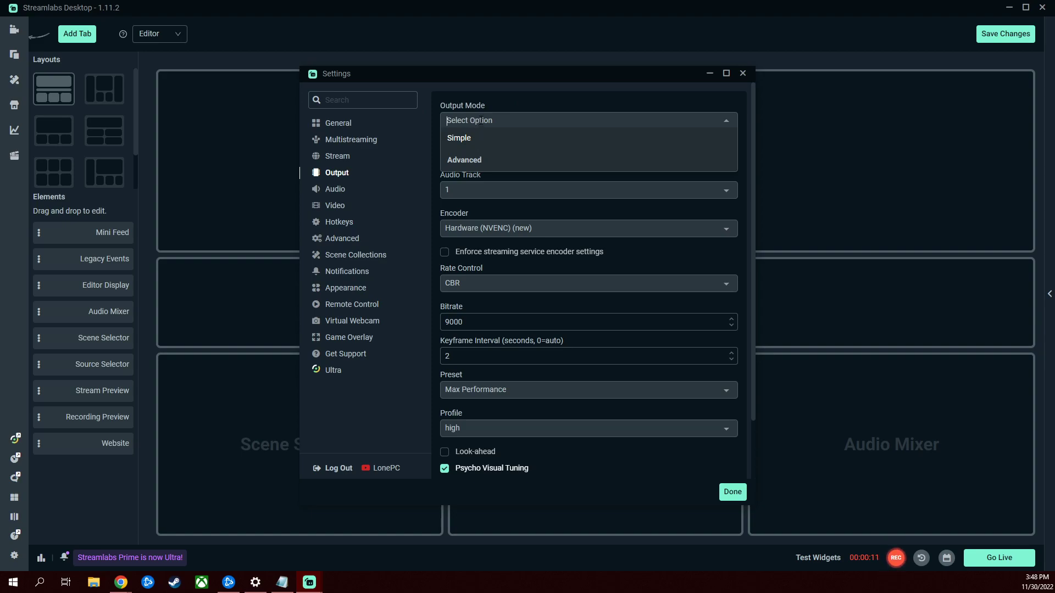
{"action": "key", "text": "Down"}
{"action": "key", "text": "Return"}
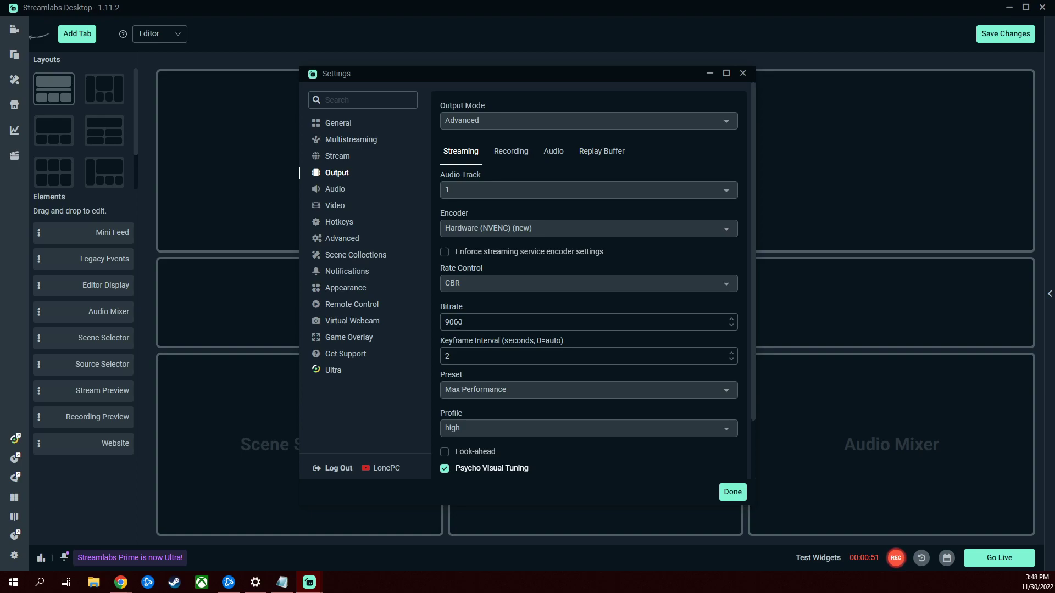
{"action": "scroll", "coordinate": [475, 363], "scroll_direction": "down", "scroll_amount": 3}
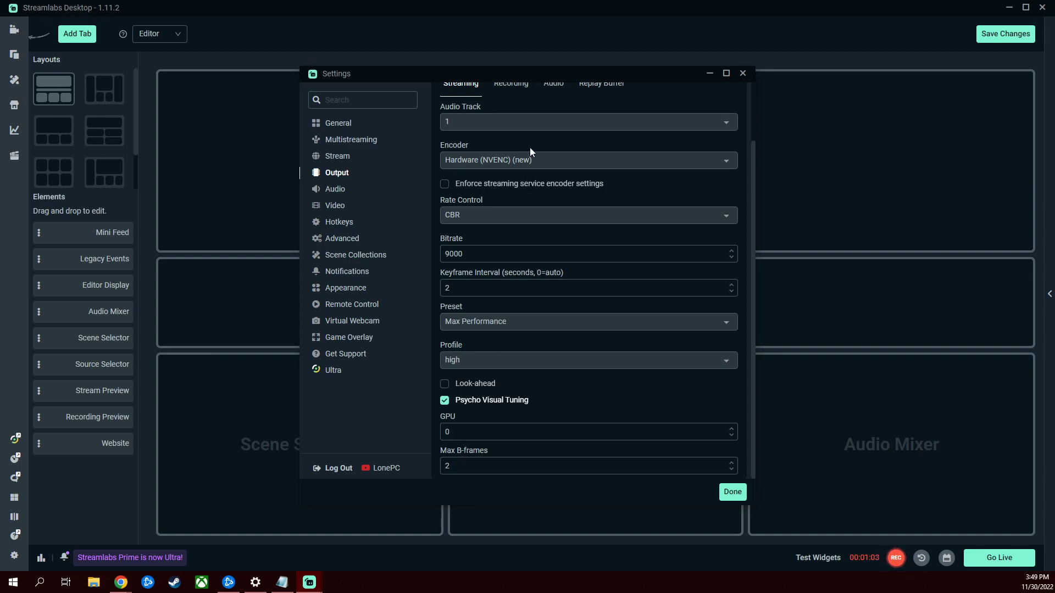
{"action": "scroll", "coordinate": [568, 376], "scroll_direction": "up", "scroll_amount": 2}
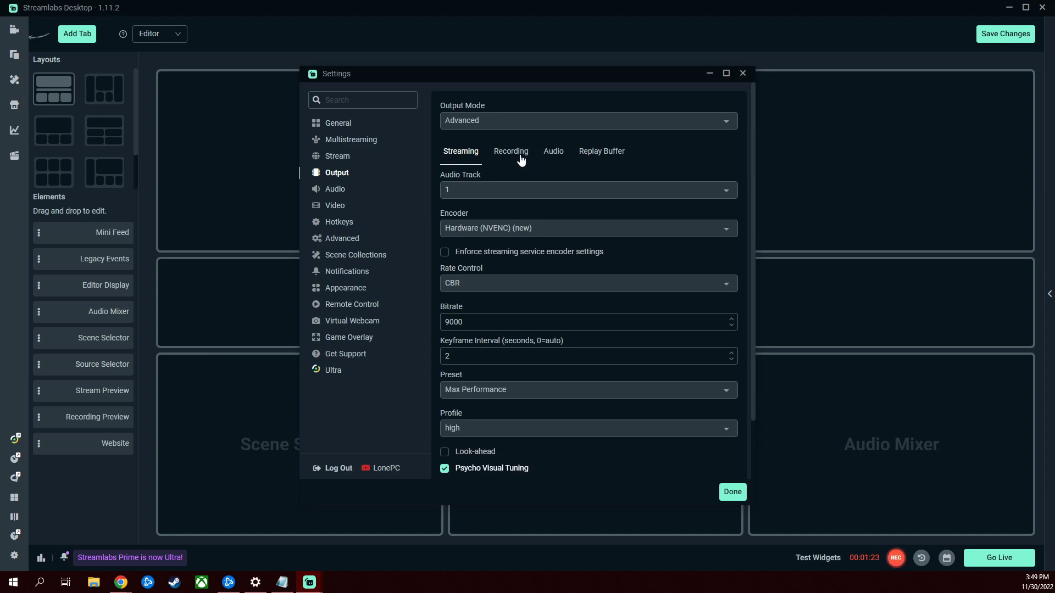
Review the Recording output settings: mp4 to E:\Recordings, NVENC, CQP at CQ level 20, Max Quality.
{"action": "left_click", "coordinate": [521, 160]}
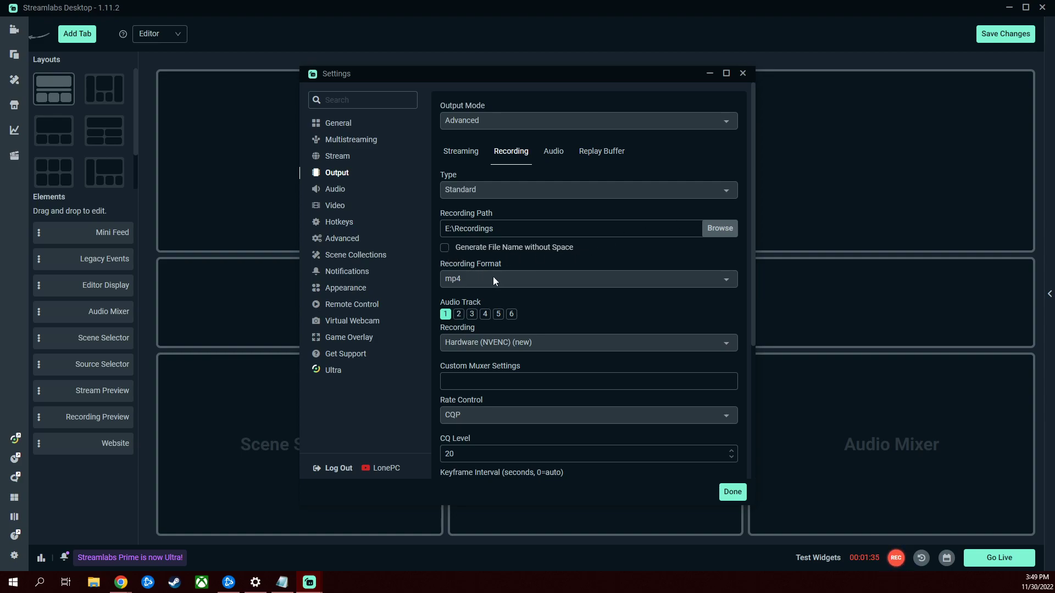
{"action": "left_click", "coordinate": [449, 159]}
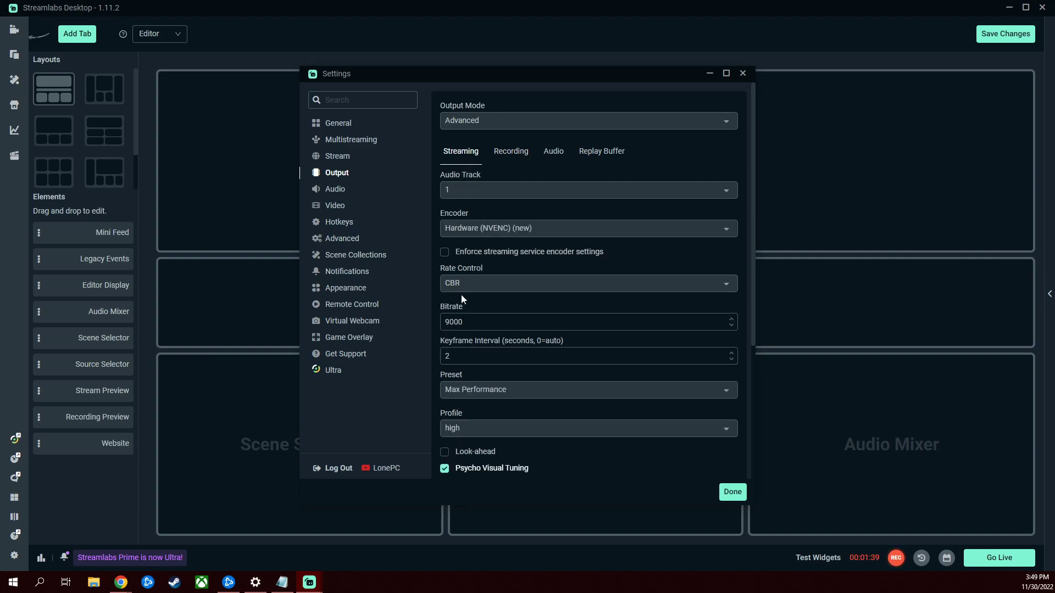
{"action": "left_click", "coordinate": [509, 158]}
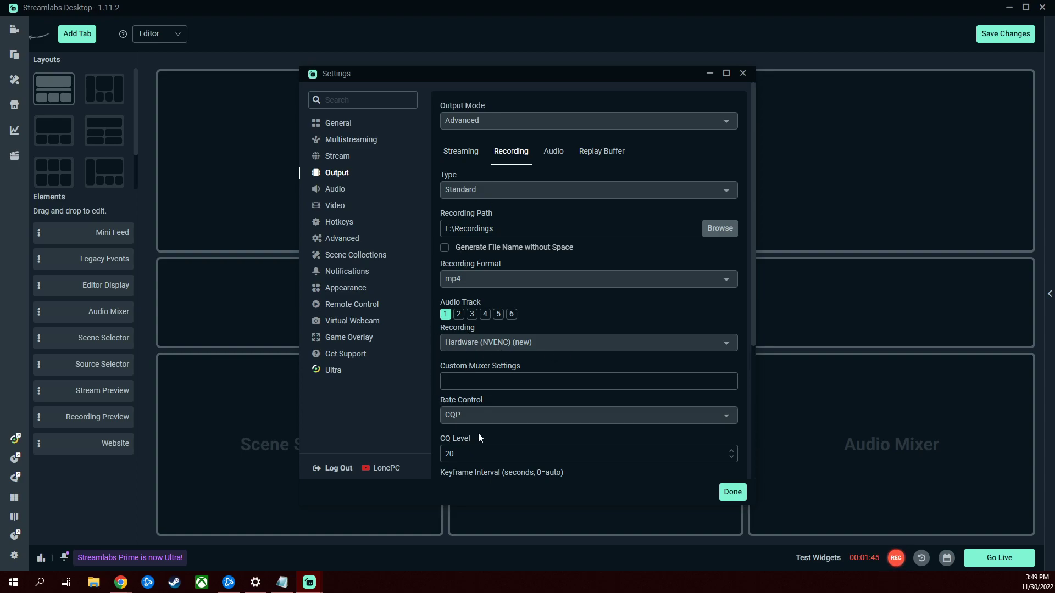
{"action": "scroll", "coordinate": [479, 437], "scroll_direction": "down", "scroll_amount": 1}
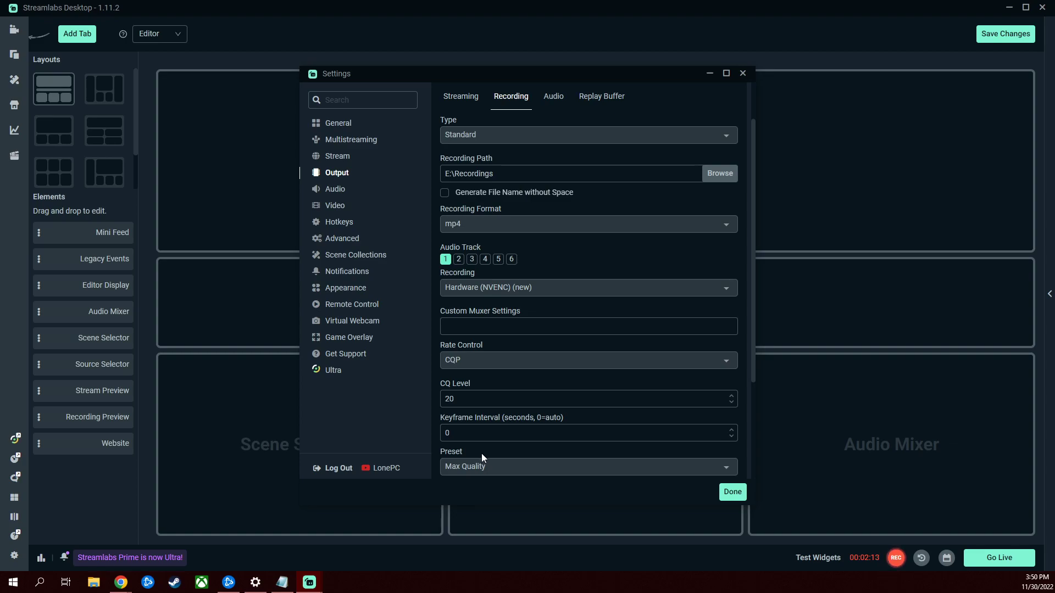
{"action": "scroll", "coordinate": [475, 454], "scroll_direction": "down", "scroll_amount": 2}
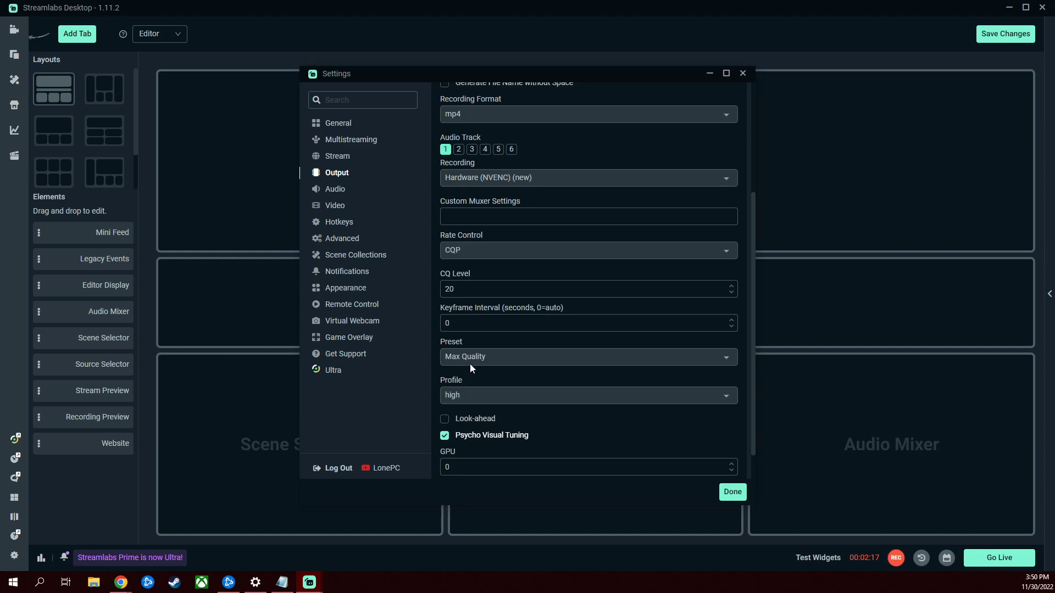
{"action": "scroll", "coordinate": [508, 387], "scroll_direction": "down", "scroll_amount": 1}
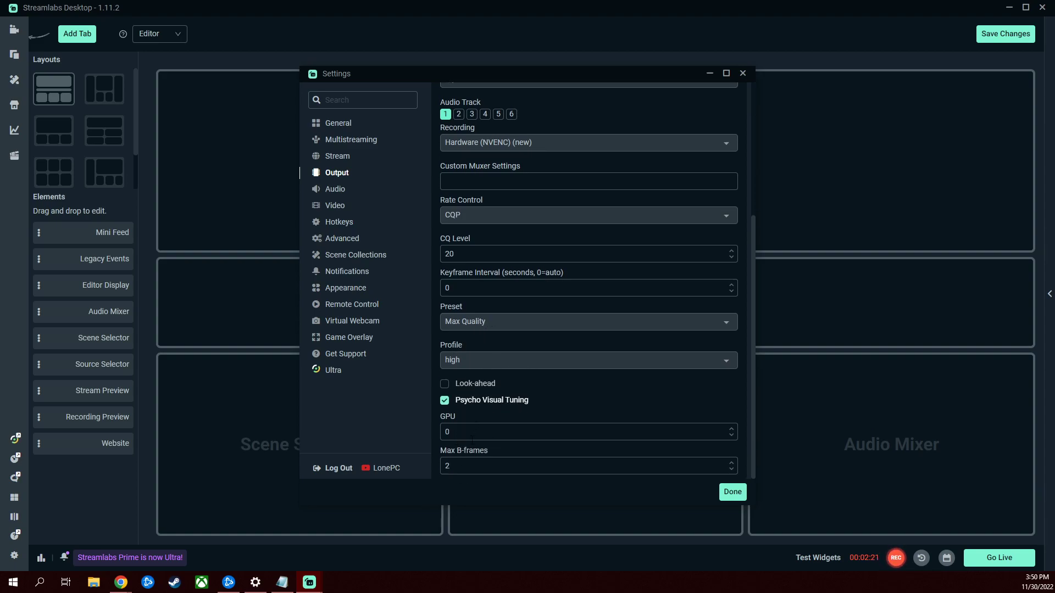
{"action": "scroll", "coordinate": [440, 204], "scroll_direction": "up", "scroll_amount": 5}
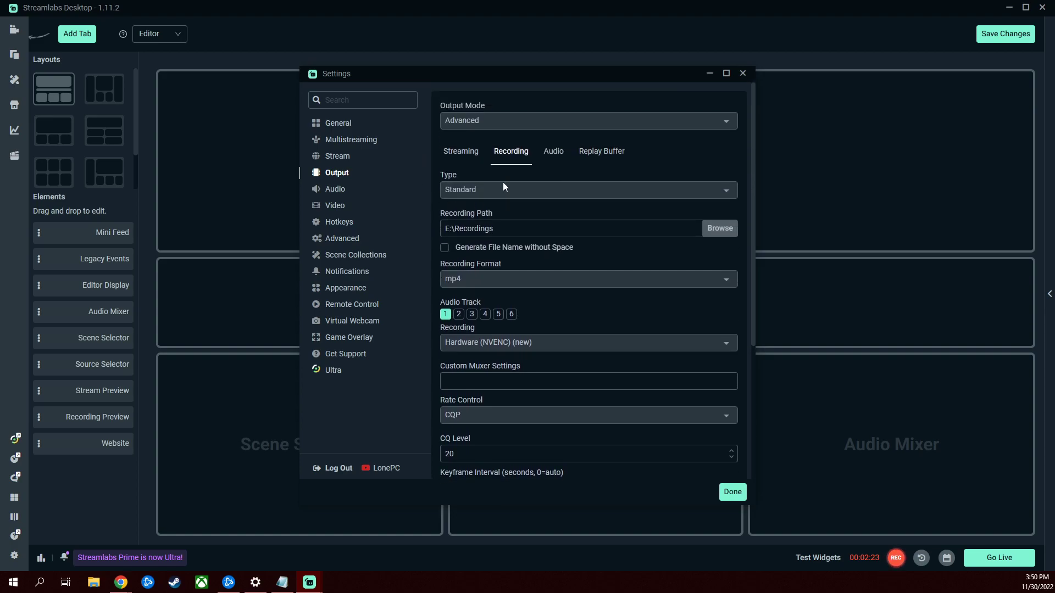
Check the Audio tab keeping Track 1 bitrate at 320, then view the 20-second Replay Buffer settings.
{"action": "left_click", "coordinate": [553, 150]}
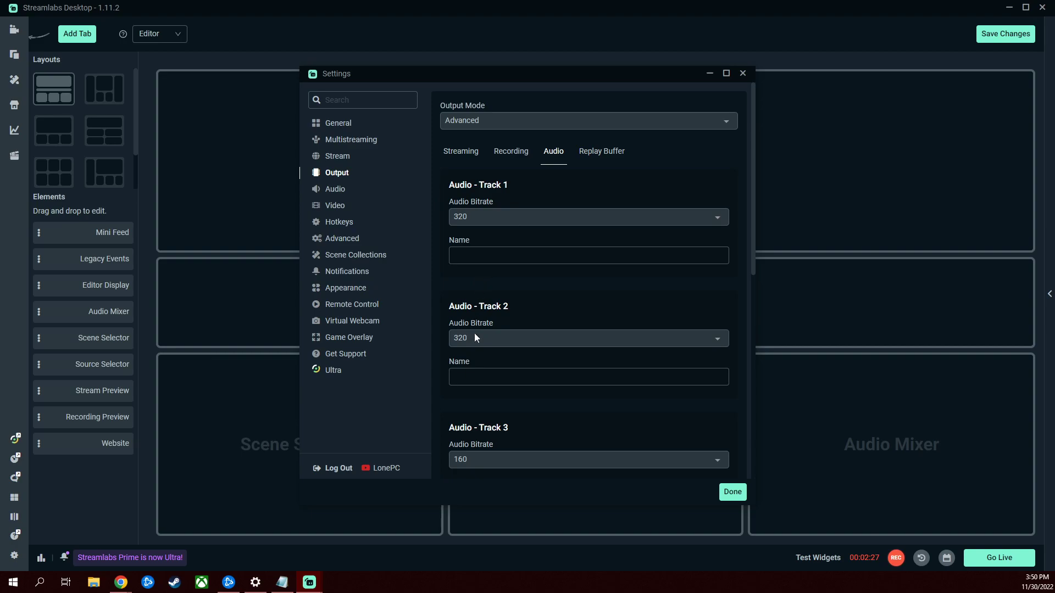
{"action": "left_click", "coordinate": [502, 215]}
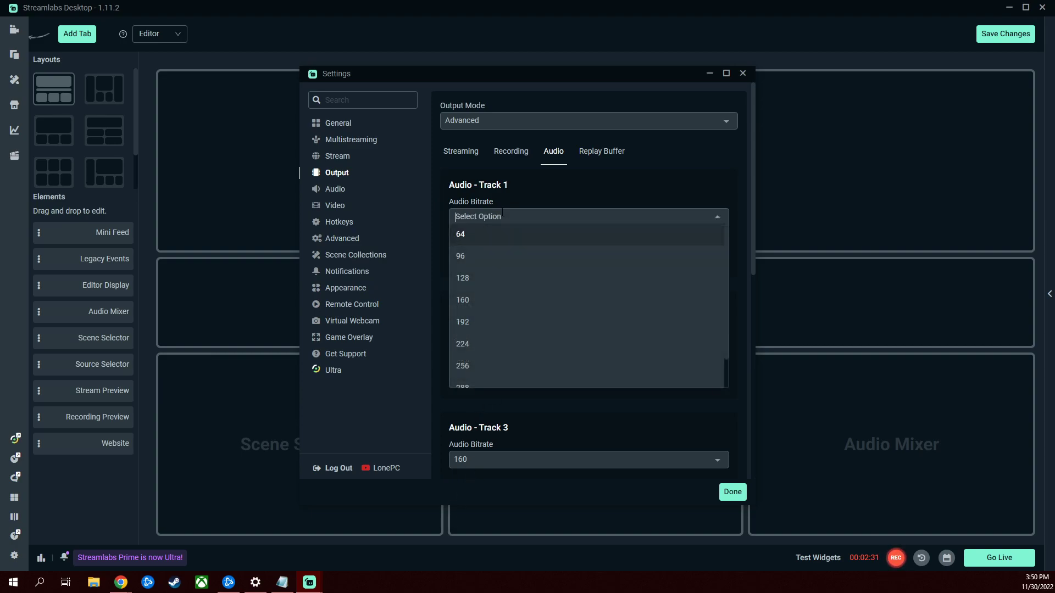
{"action": "left_click", "coordinate": [715, 219]}
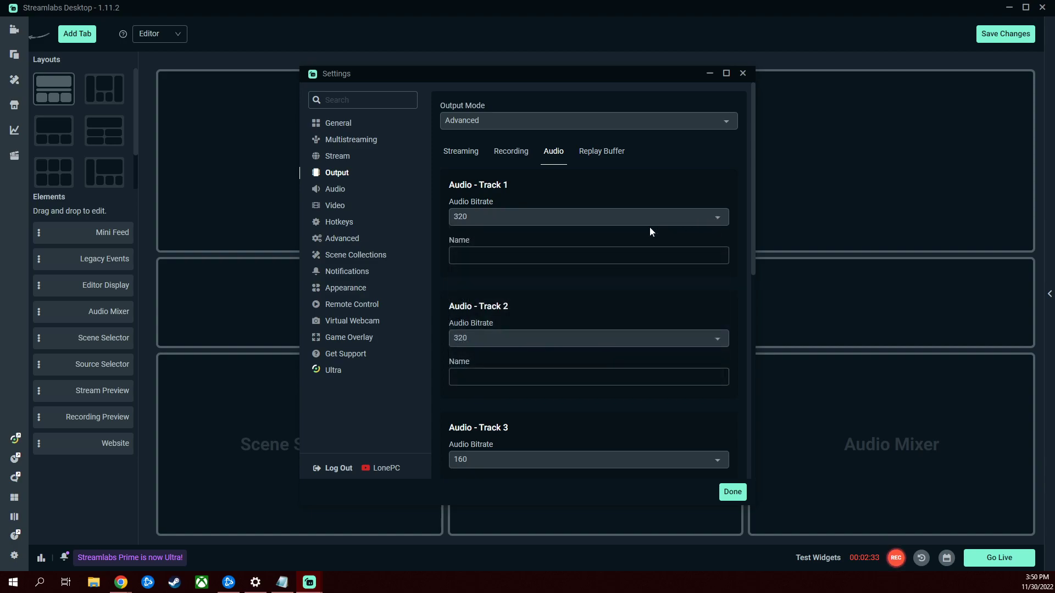
{"action": "left_click", "coordinate": [603, 160]}
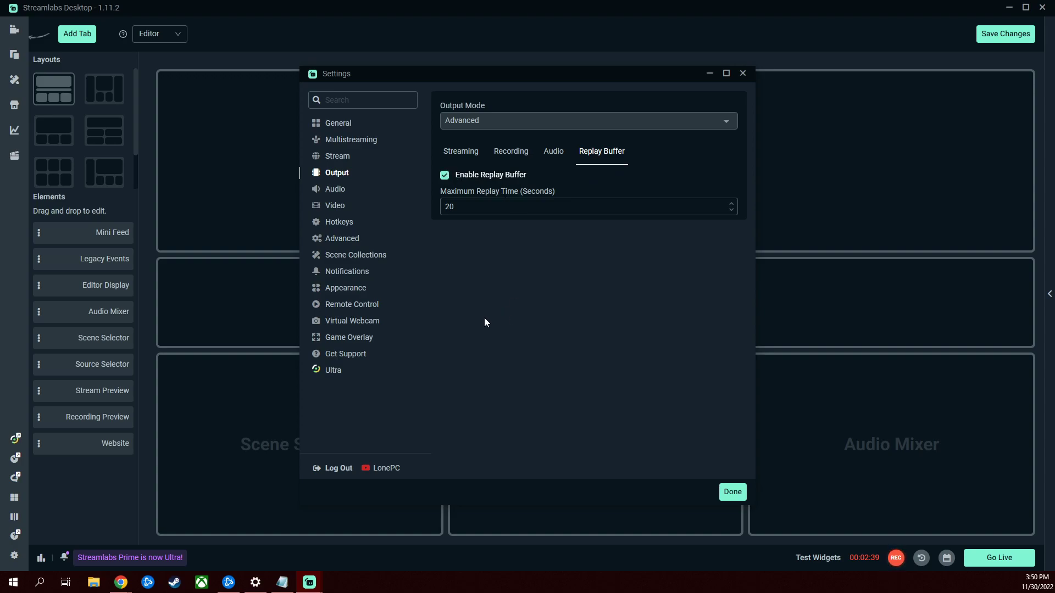
Open the Audio settings page and check the Sample Rate list, keeping it at 48khz.
{"action": "left_click", "coordinate": [333, 191]}
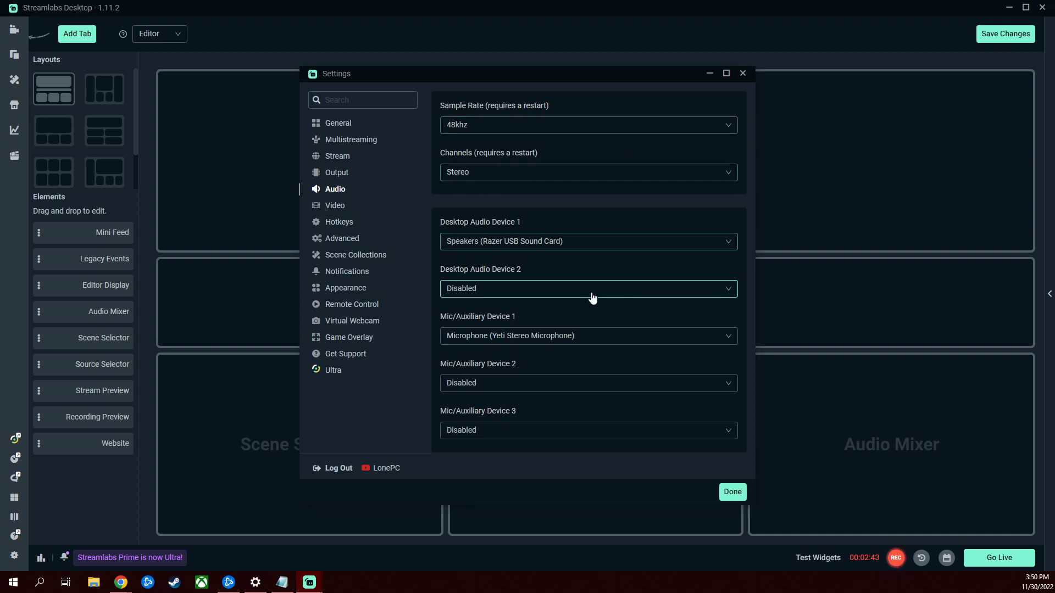
{"action": "left_click", "coordinate": [497, 127]}
{"action": "left_click", "coordinate": [489, 163]}
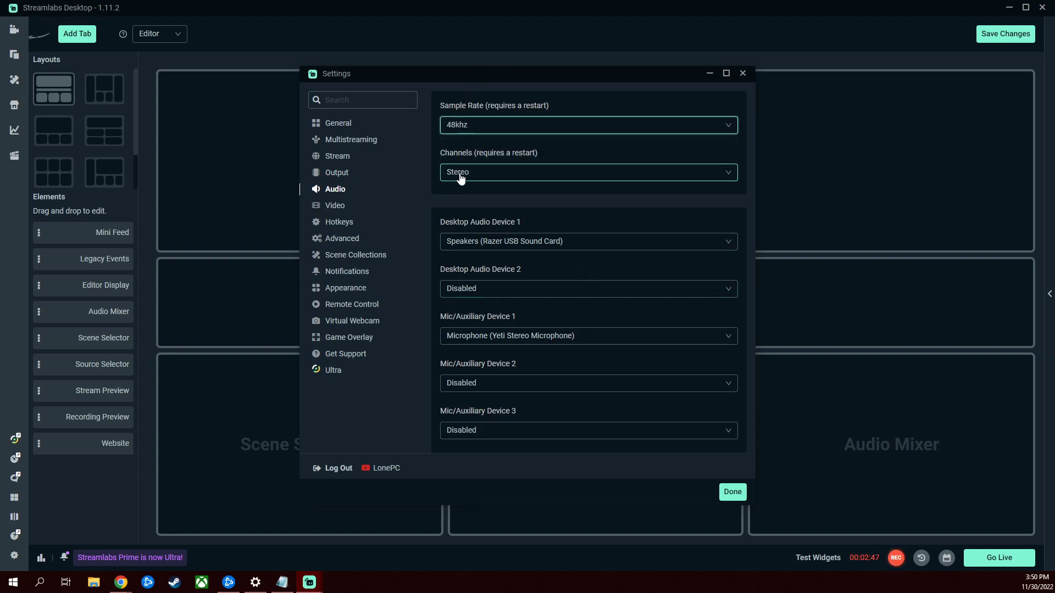
{"action": "left_click", "coordinate": [482, 128]}
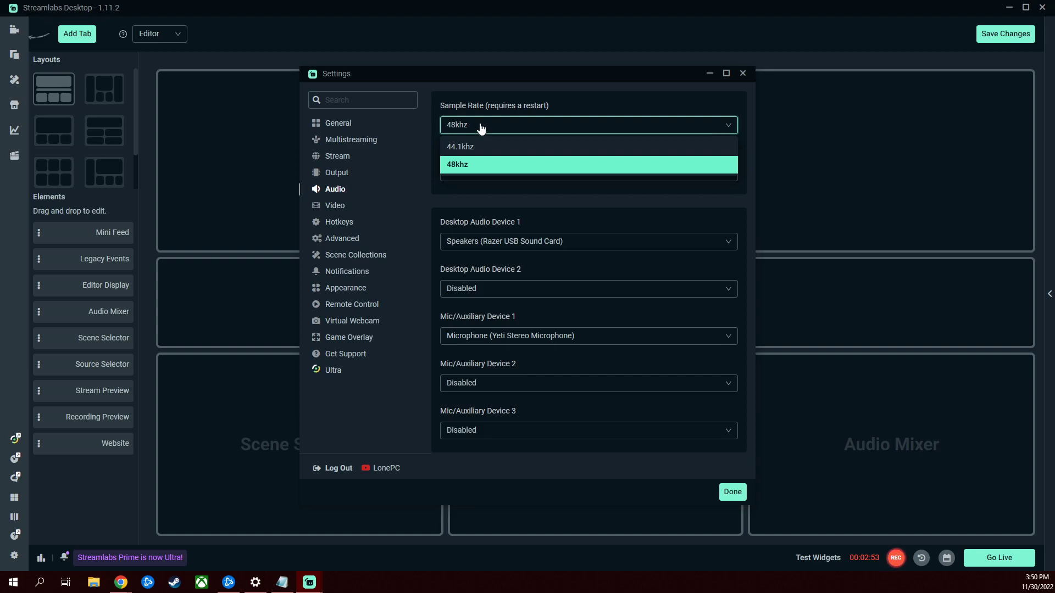
{"action": "left_click", "coordinate": [481, 128]}
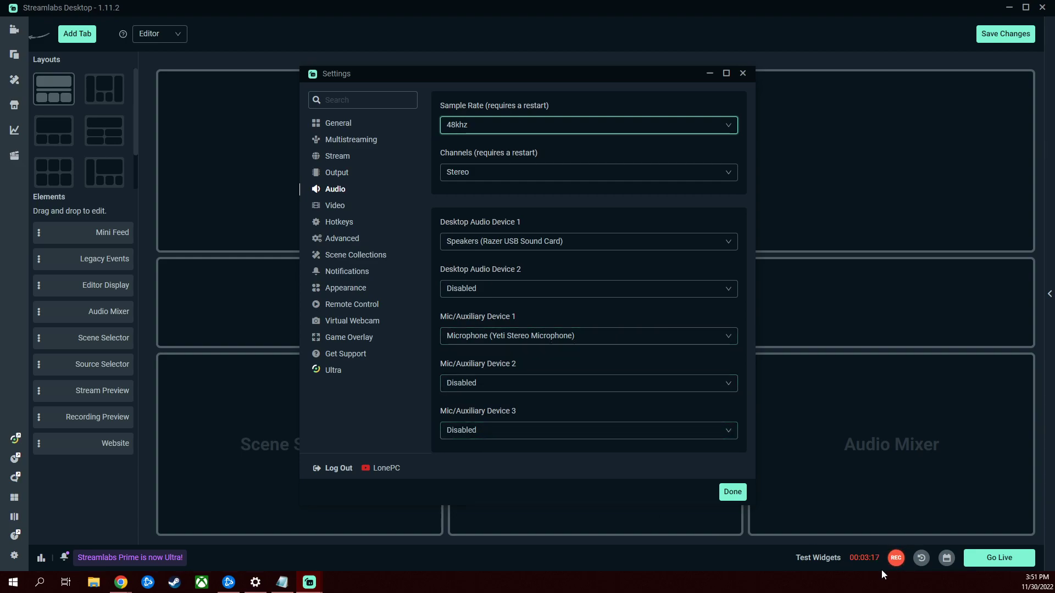
Review Video settings, keeping Bilinear downscale filter and 60 FPS, then move to Hotkeys.
{"action": "left_click", "coordinate": [335, 207]}
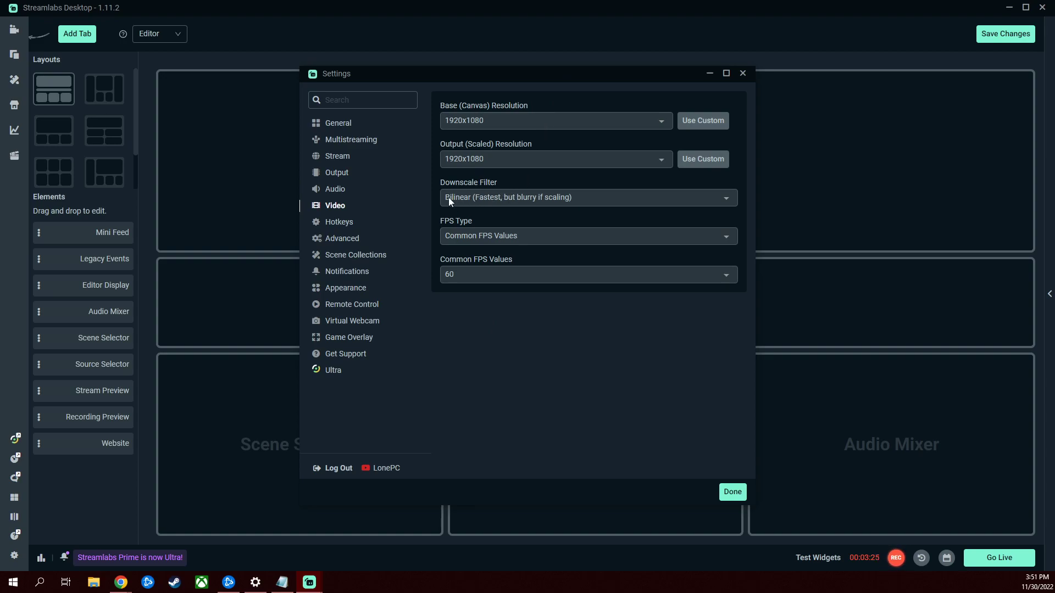
{"action": "left_click", "coordinate": [531, 205]}
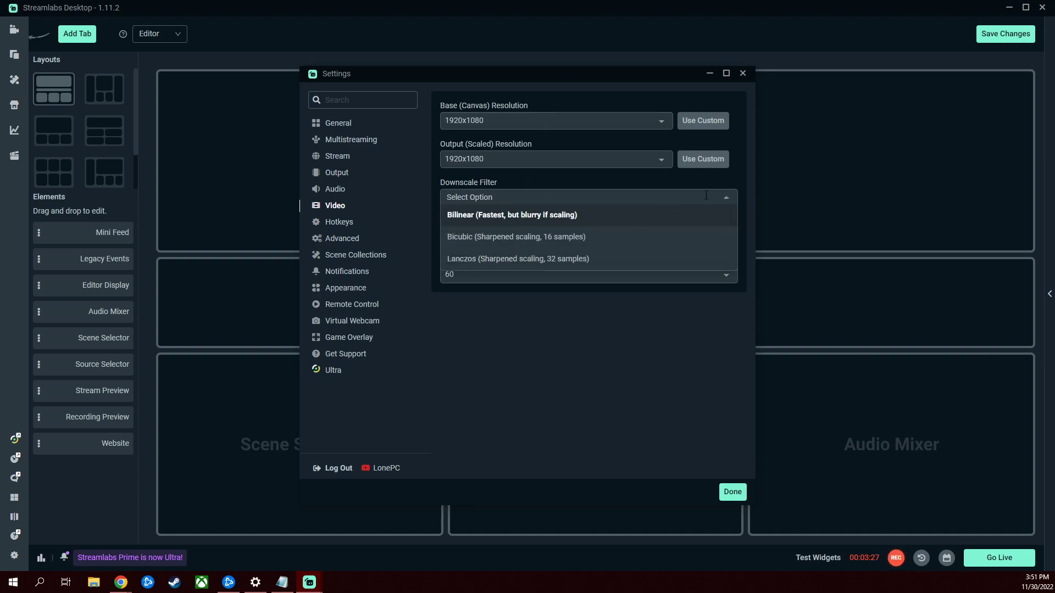
{"action": "left_click", "coordinate": [667, 210]}
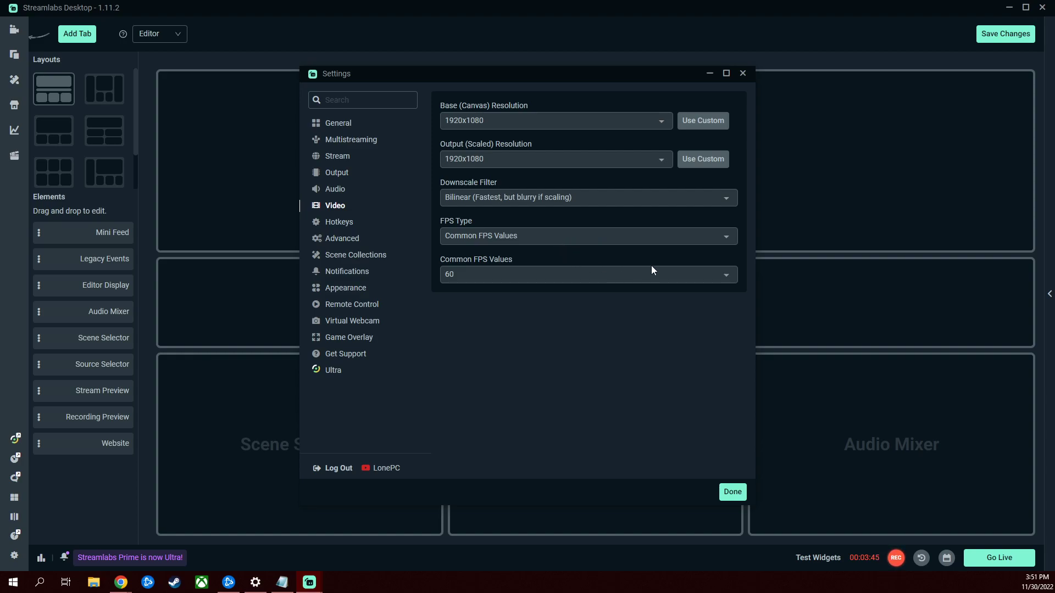
{"action": "left_click", "coordinate": [730, 279]}
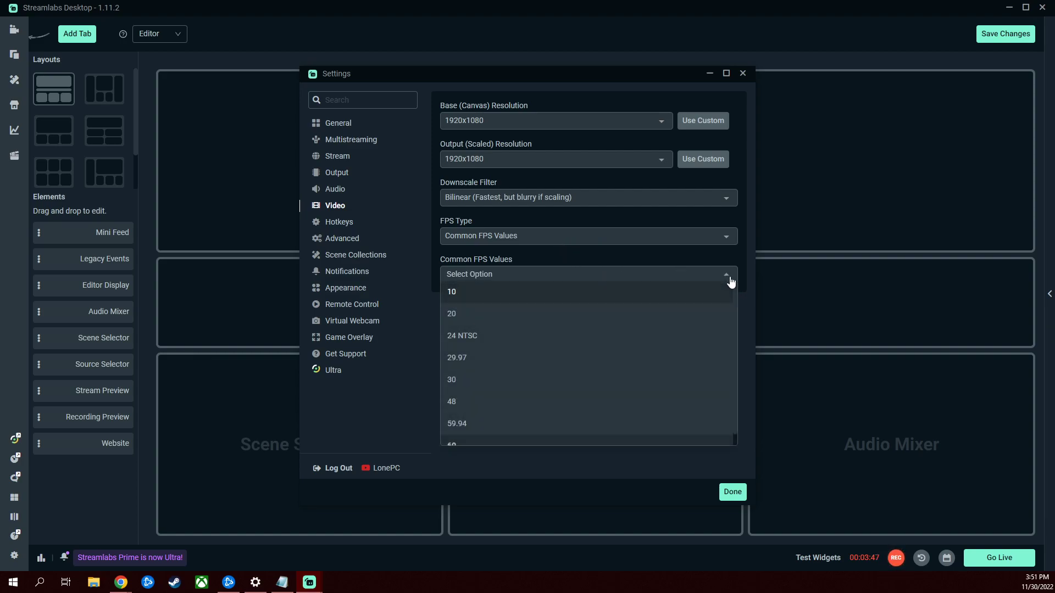
{"action": "left_click", "coordinate": [731, 280]}
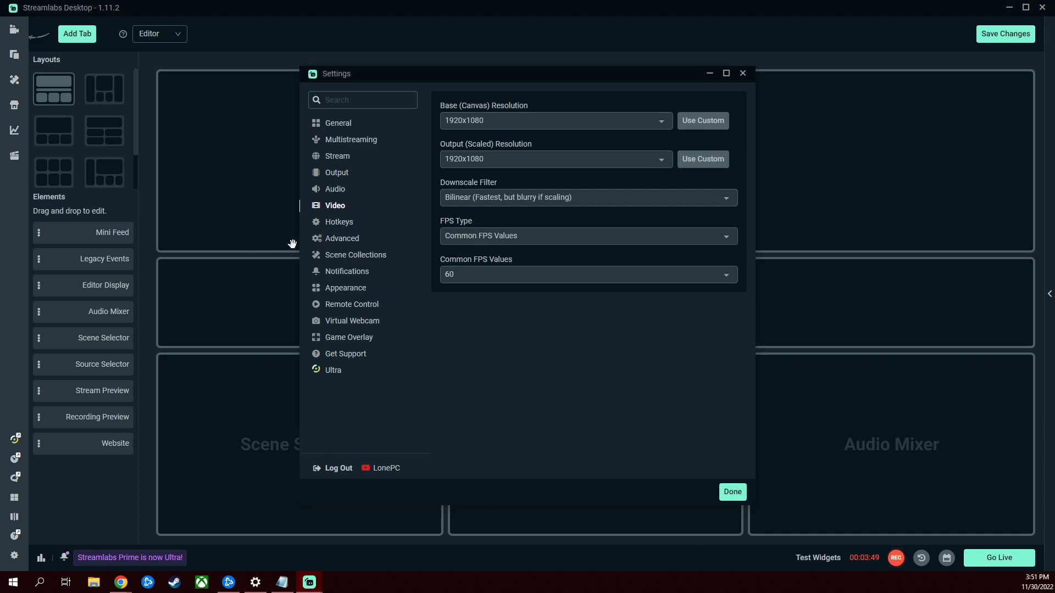
{"action": "left_click", "coordinate": [340, 222]}
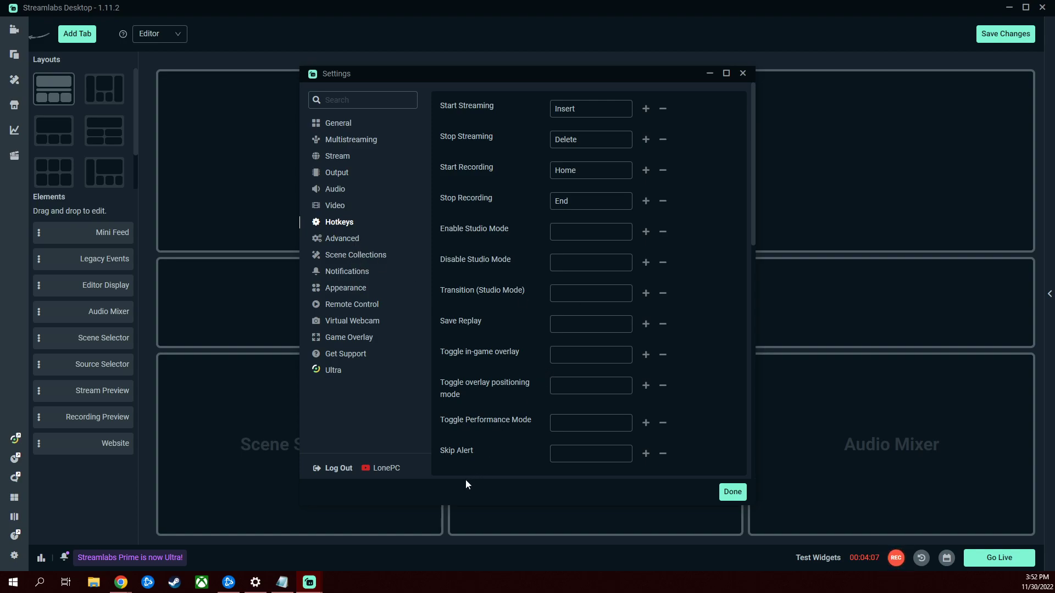
Scroll through the list of hotkey bindings.
{"action": "scroll", "coordinate": [451, 439], "scroll_direction": "down", "scroll_amount": 6}
{"action": "scroll", "coordinate": [453, 434], "scroll_direction": "up", "scroll_amount": 2}
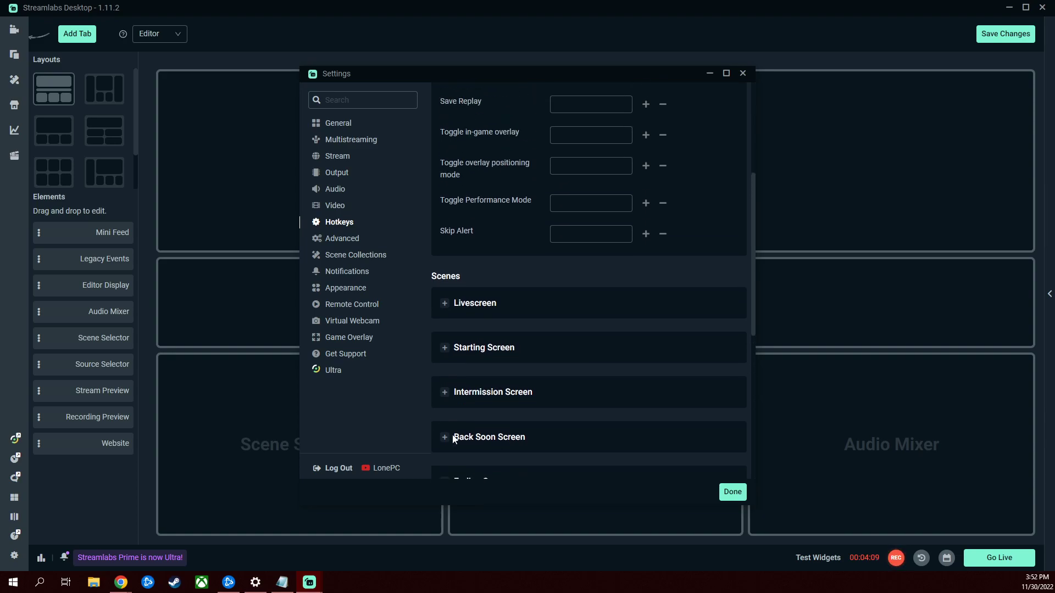
{"action": "scroll", "coordinate": [447, 435], "scroll_direction": "down", "scroll_amount": 1}
{"action": "scroll", "coordinate": [462, 396], "scroll_direction": "down", "scroll_amount": 4}
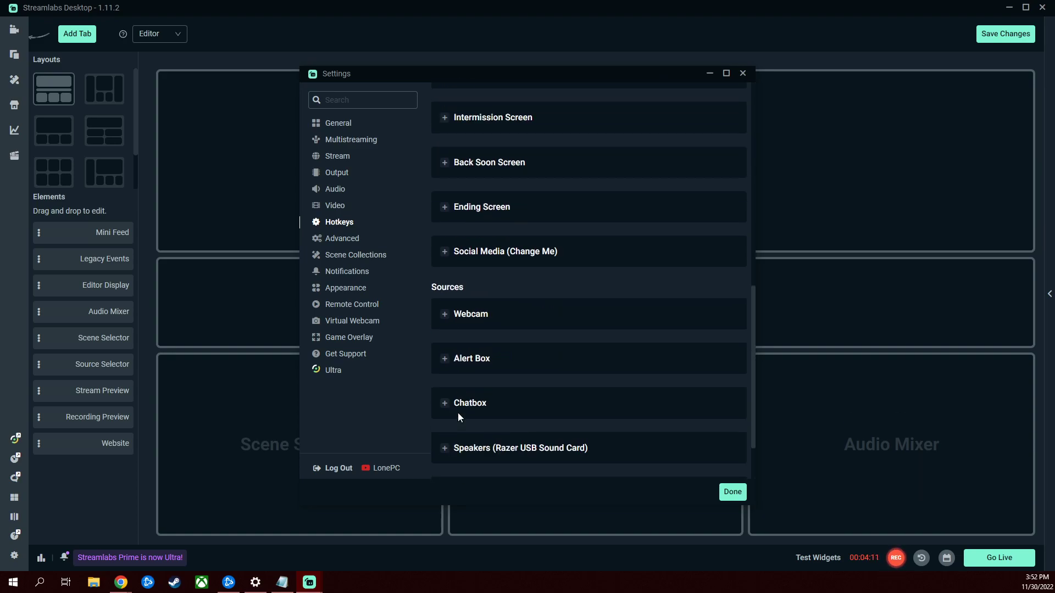
{"action": "scroll", "coordinate": [457, 416], "scroll_direction": "down", "scroll_amount": 1}
{"action": "scroll", "coordinate": [457, 421], "scroll_direction": "up", "scroll_amount": 5}
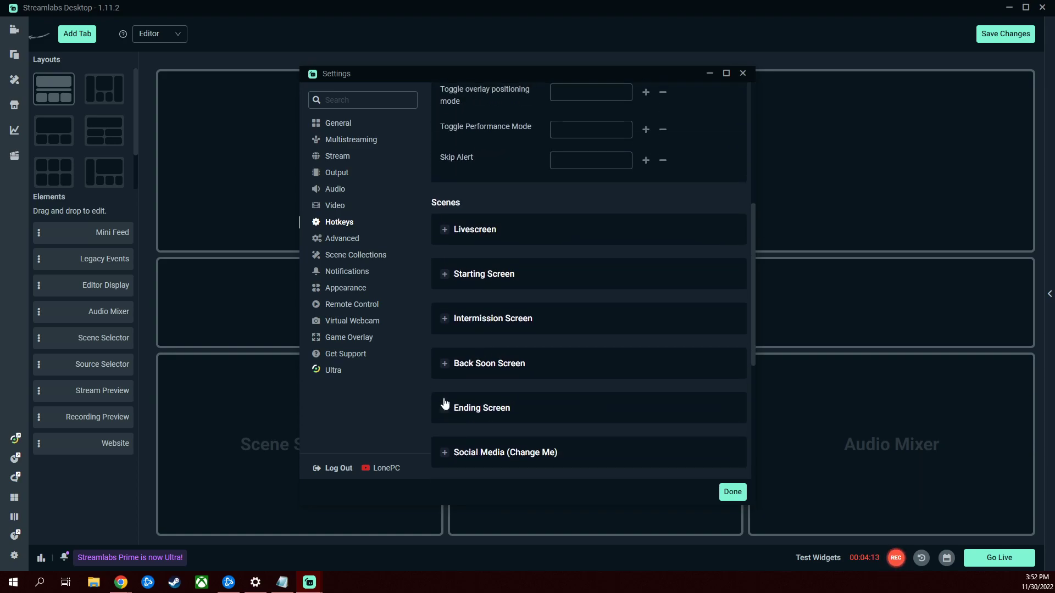
{"action": "scroll", "coordinate": [466, 347], "scroll_direction": "up", "scroll_amount": 4}
{"action": "scroll", "coordinate": [456, 417], "scroll_direction": "down", "scroll_amount": 3}
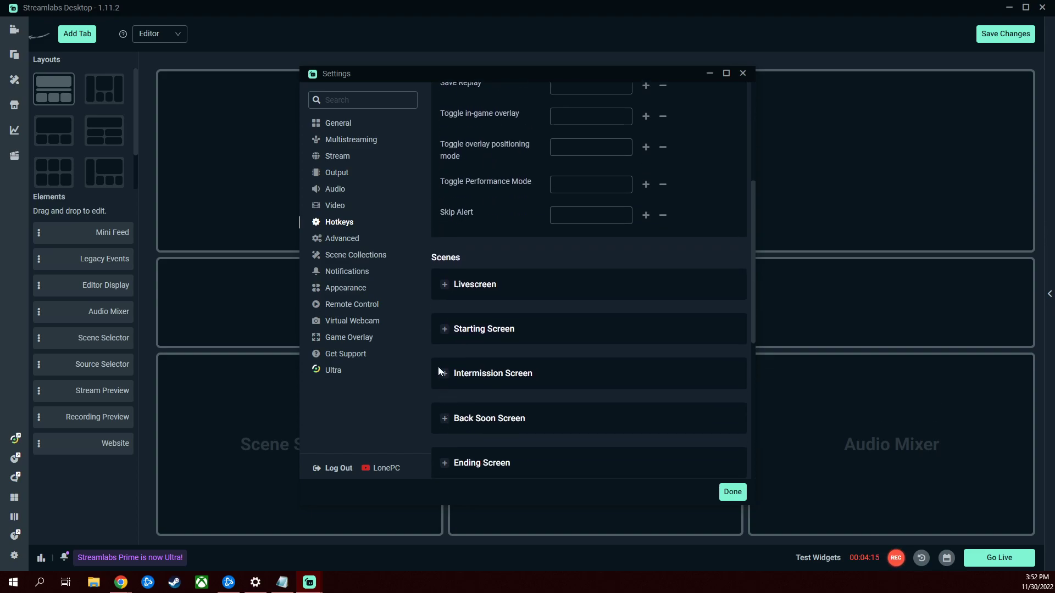
Expand and collapse the Livescreen scene's hotkeys, then view the Advanced settings page.
{"action": "left_click", "coordinate": [444, 284]}
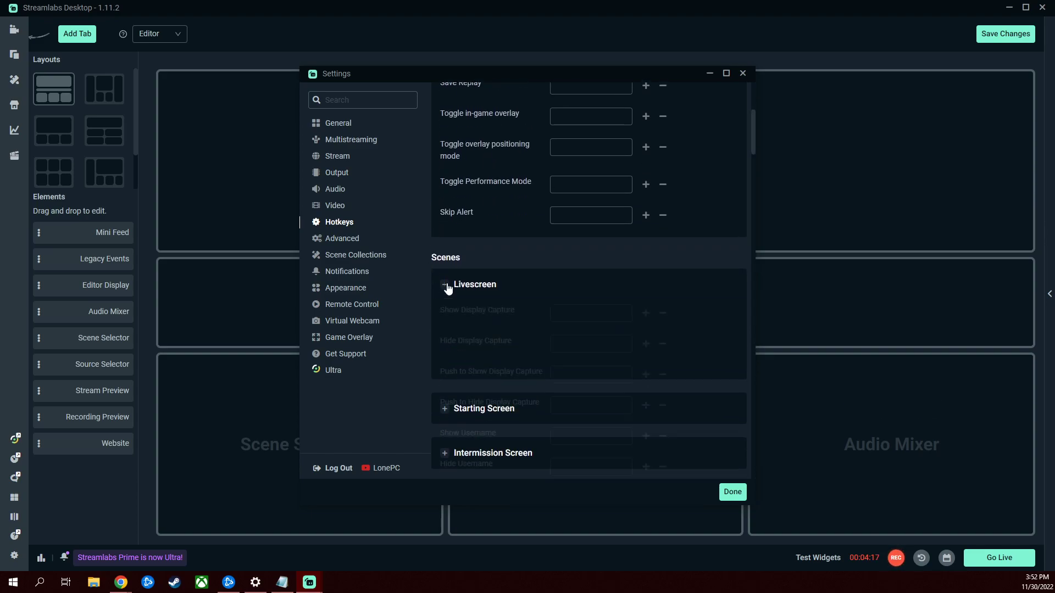
{"action": "left_click", "coordinate": [447, 285]}
{"action": "scroll", "coordinate": [447, 291], "scroll_direction": "up", "scroll_amount": 3}
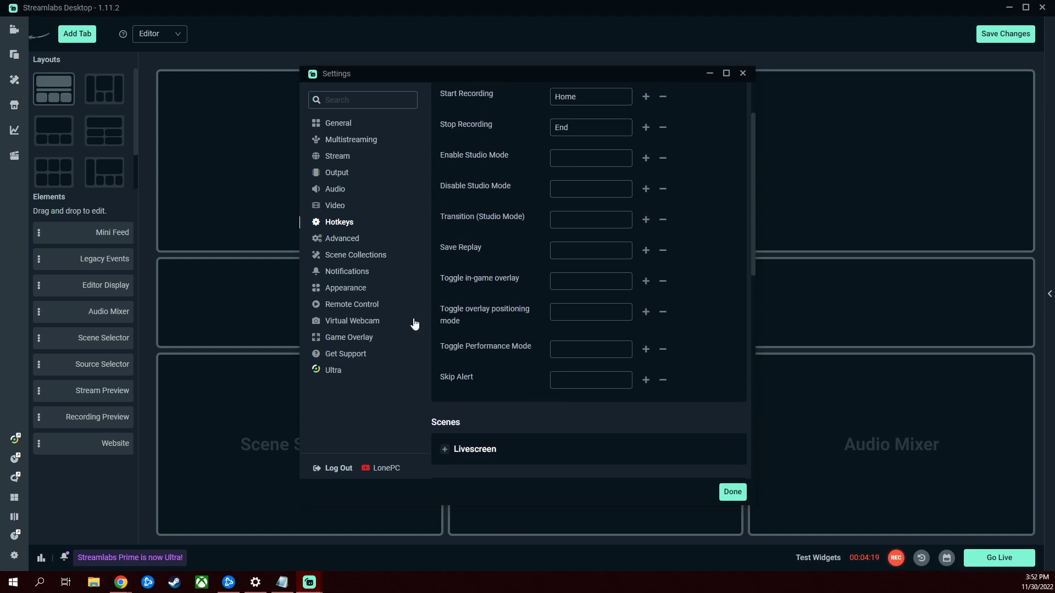
{"action": "left_click", "coordinate": [339, 246]}
{"action": "scroll", "coordinate": [563, 271], "scroll_direction": "up", "scroll_amount": 3}
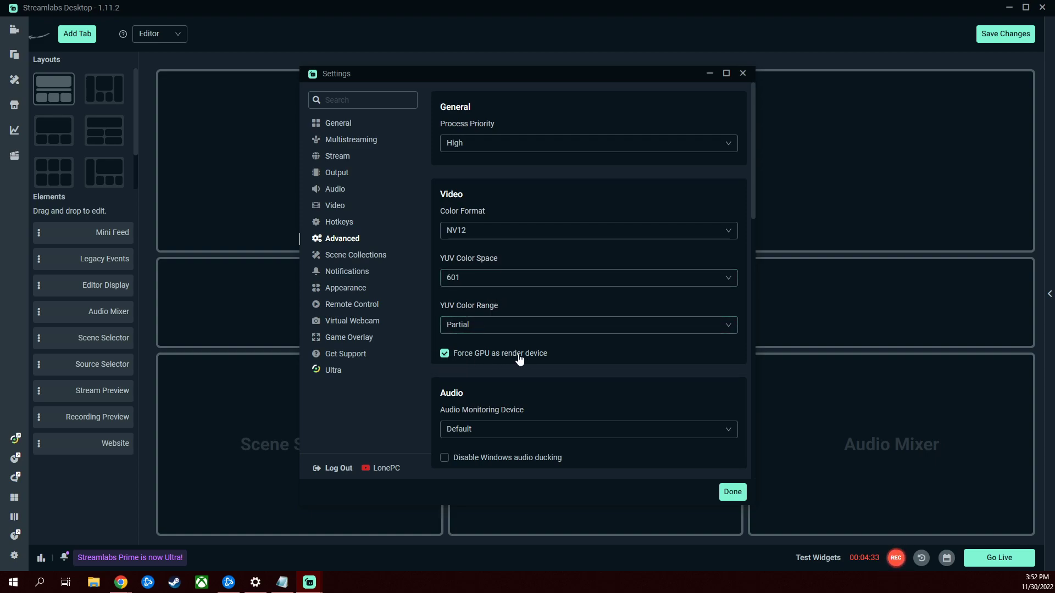
{"action": "scroll", "coordinate": [519, 354], "scroll_direction": "down", "scroll_amount": 2}
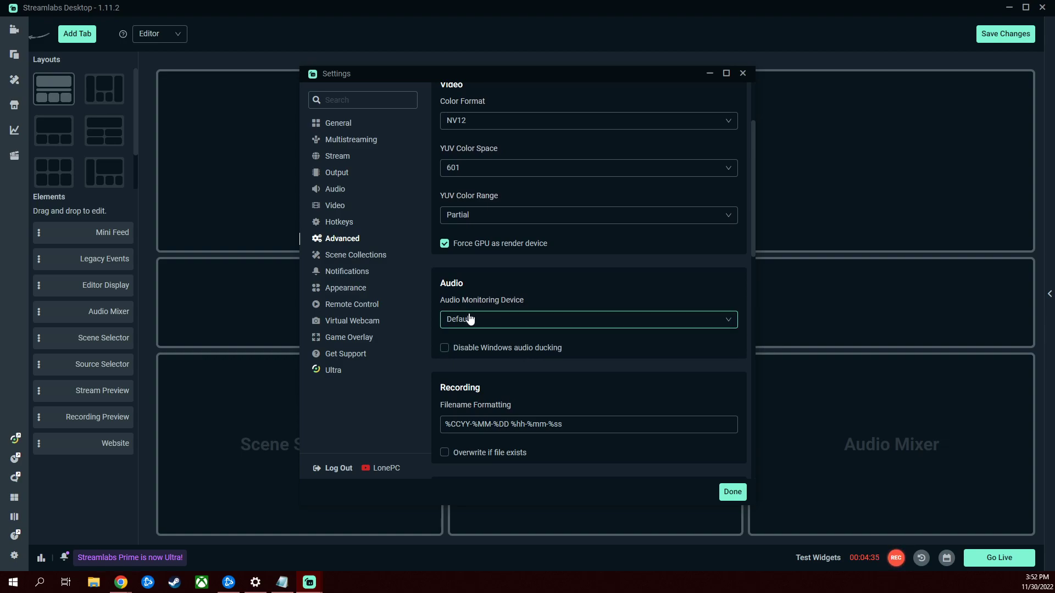
{"action": "left_click", "coordinate": [537, 318]}
{"action": "right_click", "coordinate": [538, 318]}
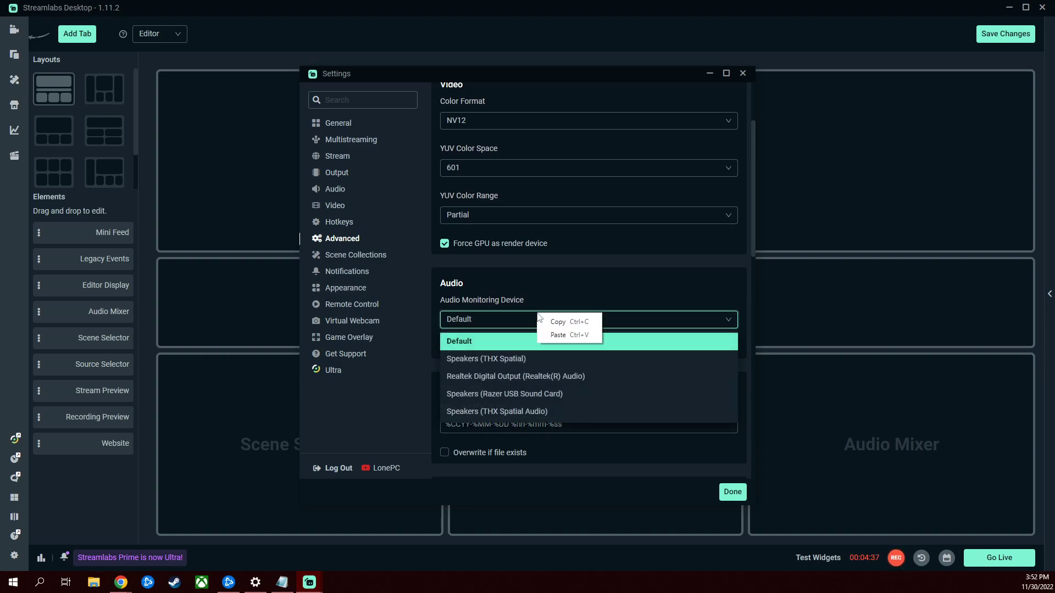
{"action": "left_click", "coordinate": [538, 319]}
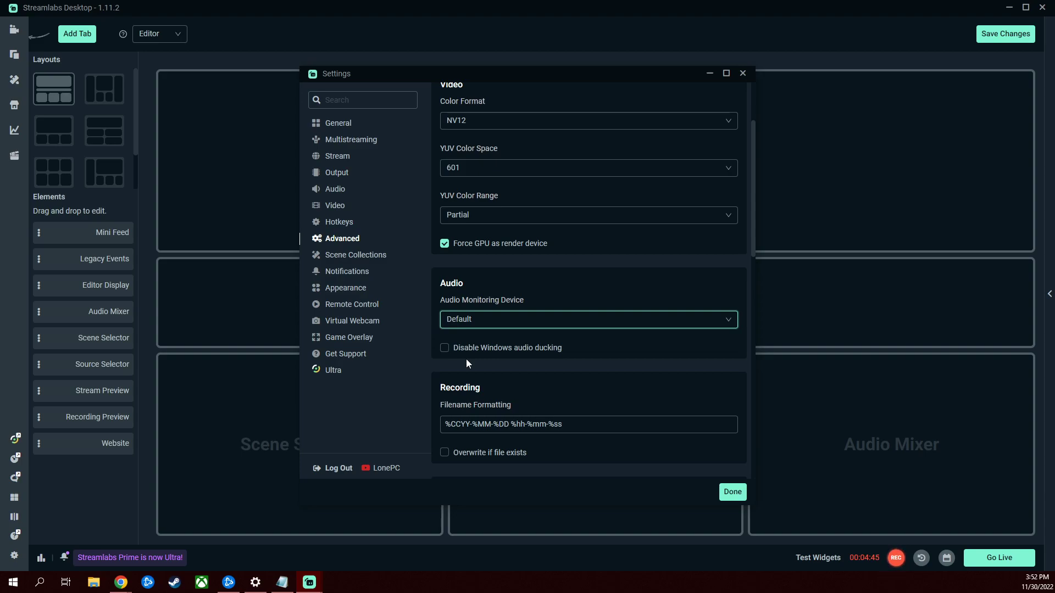
{"action": "scroll", "coordinate": [457, 387], "scroll_direction": "down", "scroll_amount": 2}
{"action": "scroll", "coordinate": [457, 387], "scroll_direction": "down", "scroll_amount": 2}
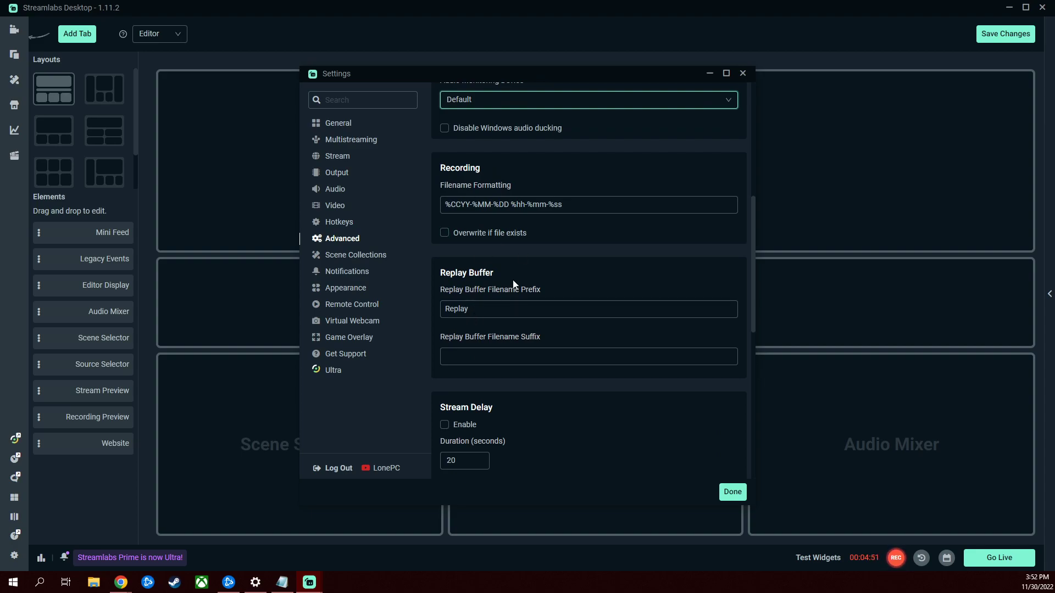
{"action": "scroll", "coordinate": [451, 333], "scroll_direction": "down", "scroll_amount": 1}
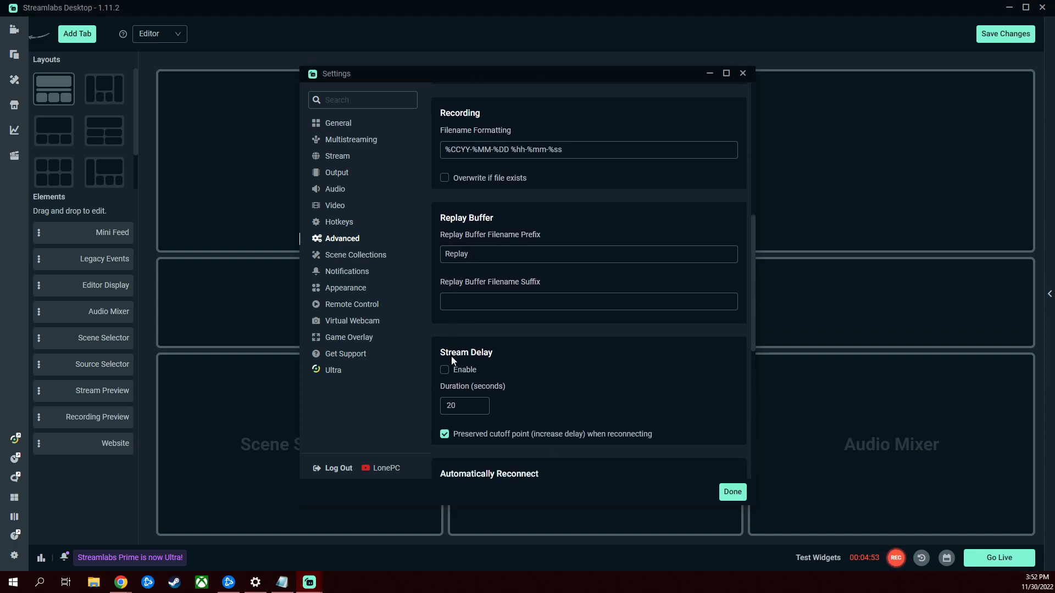
{"action": "scroll", "coordinate": [451, 355], "scroll_direction": "down", "scroll_amount": 1}
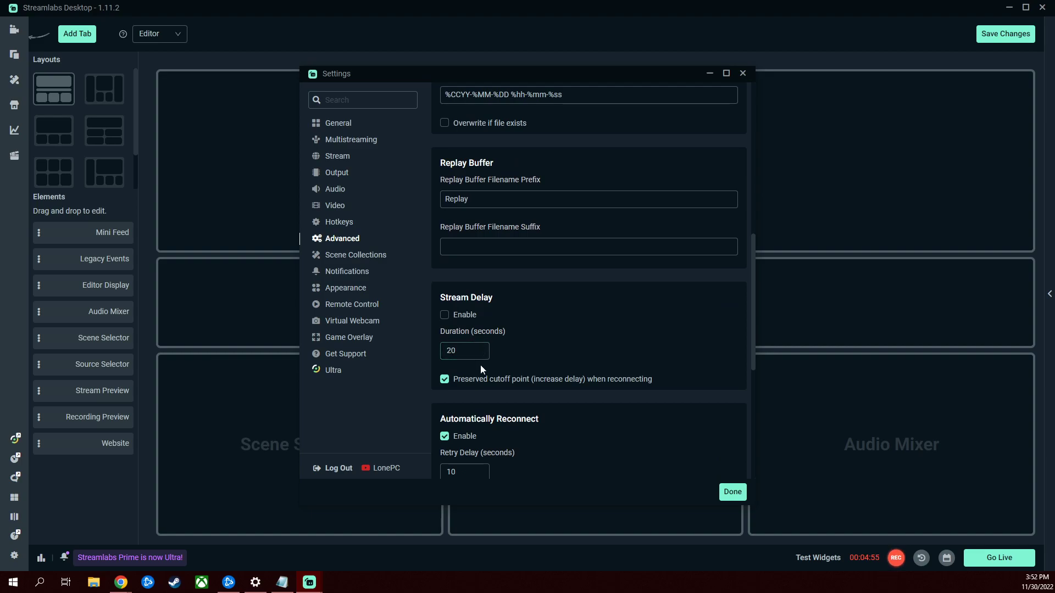
{"action": "scroll", "coordinate": [456, 338], "scroll_direction": "down", "scroll_amount": 1}
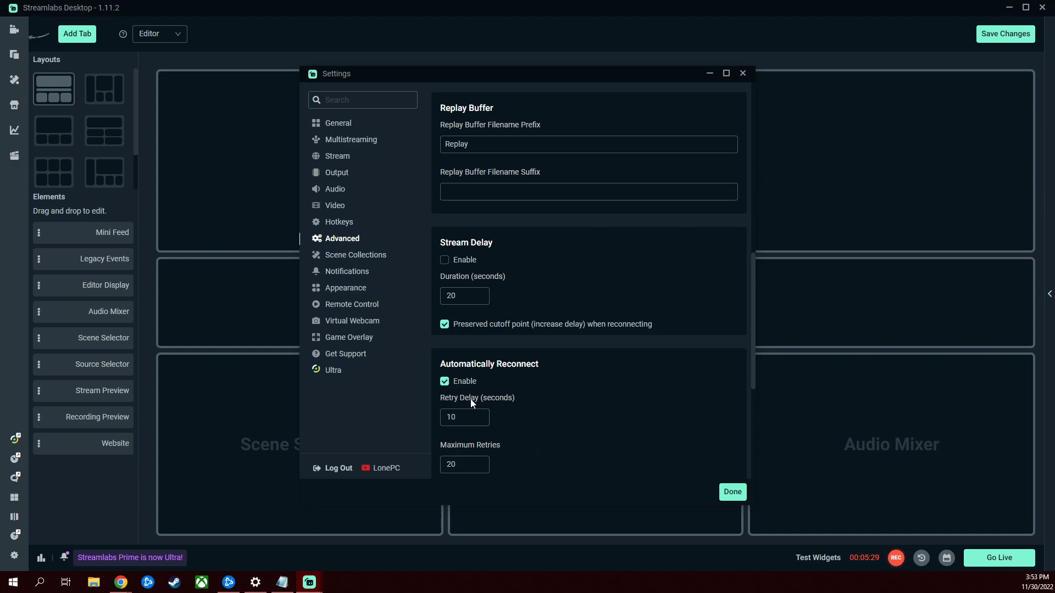
Browse Scene Collections and Notifications, then keep the Night theme under Appearance.
{"action": "left_click", "coordinate": [459, 466]}
{"action": "left_click", "coordinate": [363, 256]}
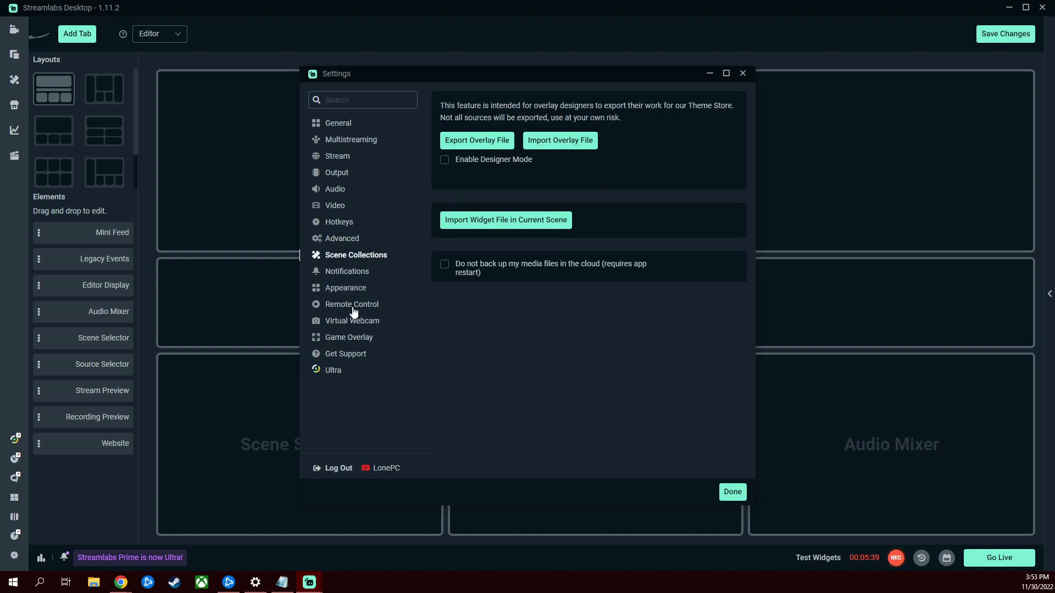
{"action": "left_click", "coordinate": [356, 273]}
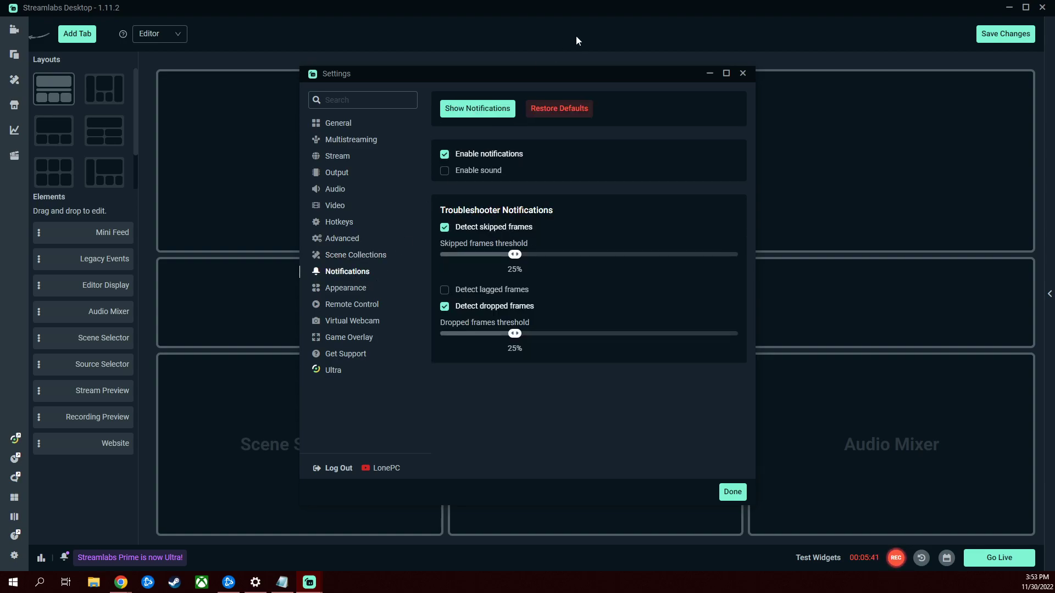
{"action": "left_click", "coordinate": [343, 289]}
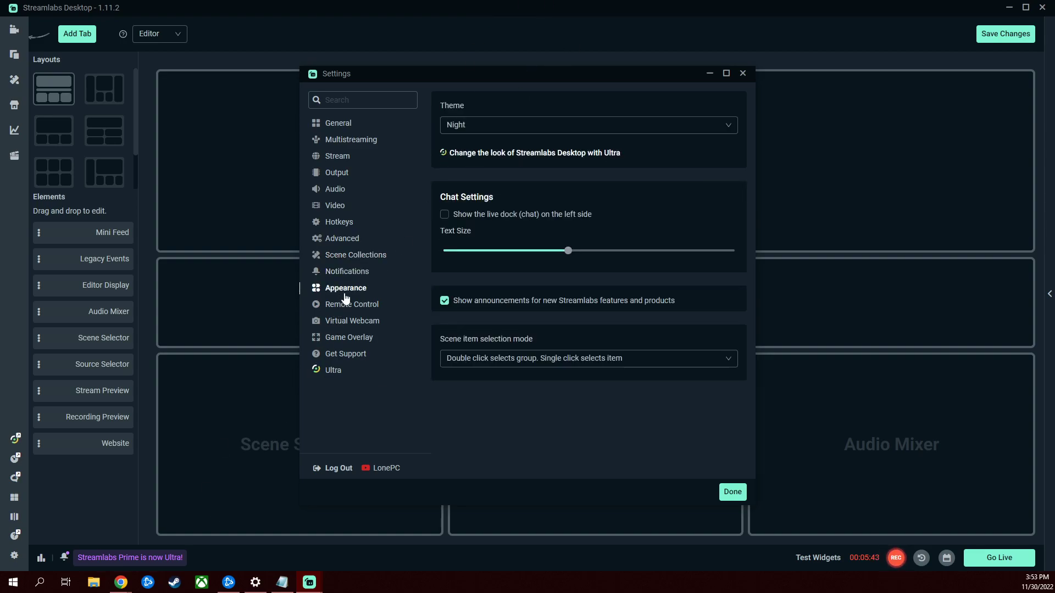
{"action": "left_click", "coordinate": [489, 126]}
{"action": "left_click", "coordinate": [481, 147]}
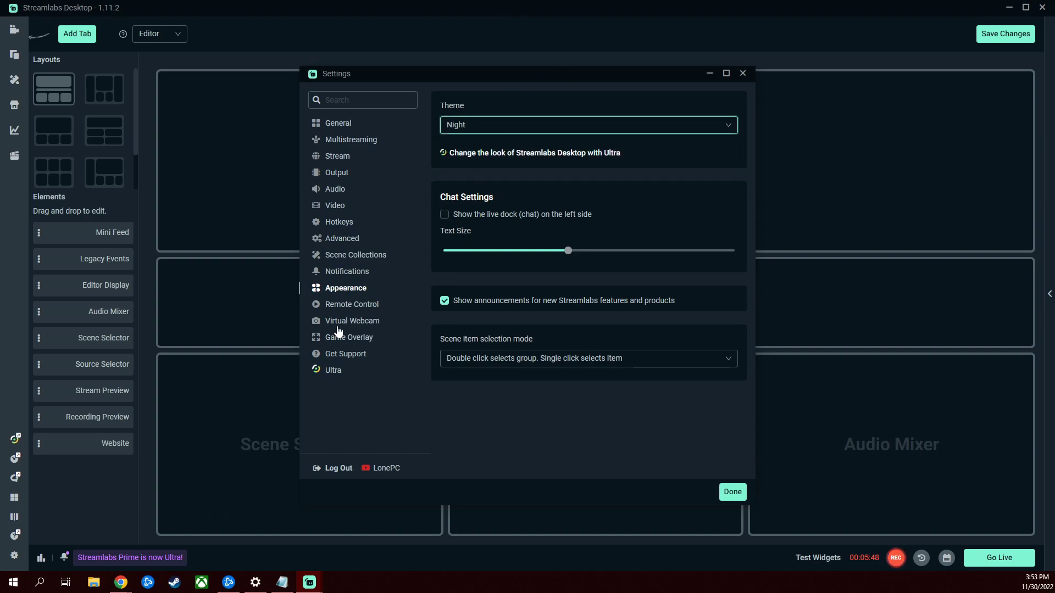
Look over Remote Control and Game Overlay settings, then return to General.
{"action": "left_click", "coordinate": [343, 308]}
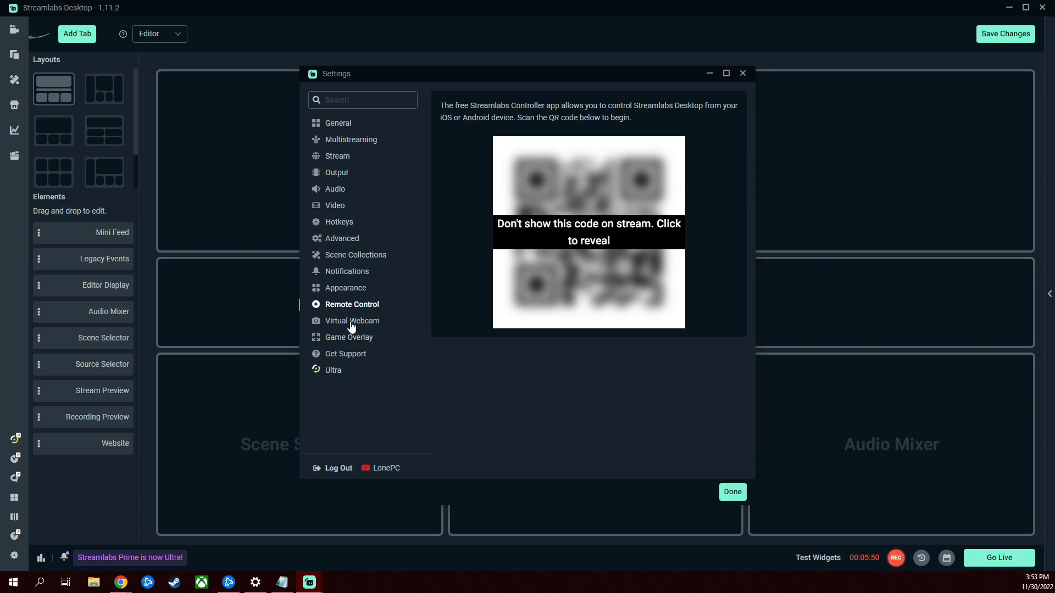
{"action": "left_click", "coordinate": [337, 340]}
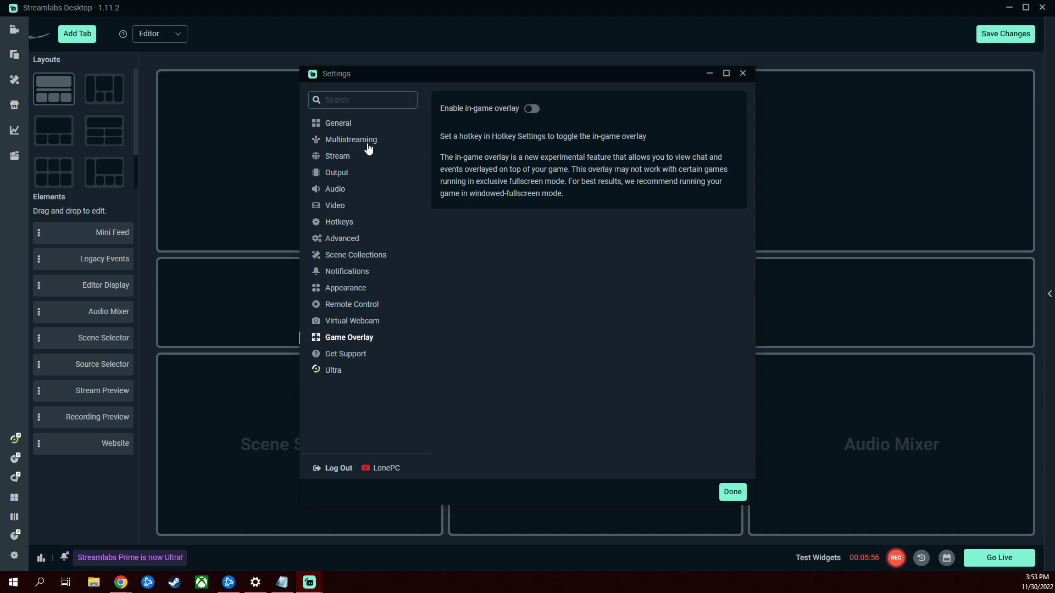
{"action": "left_click", "coordinate": [340, 130]}
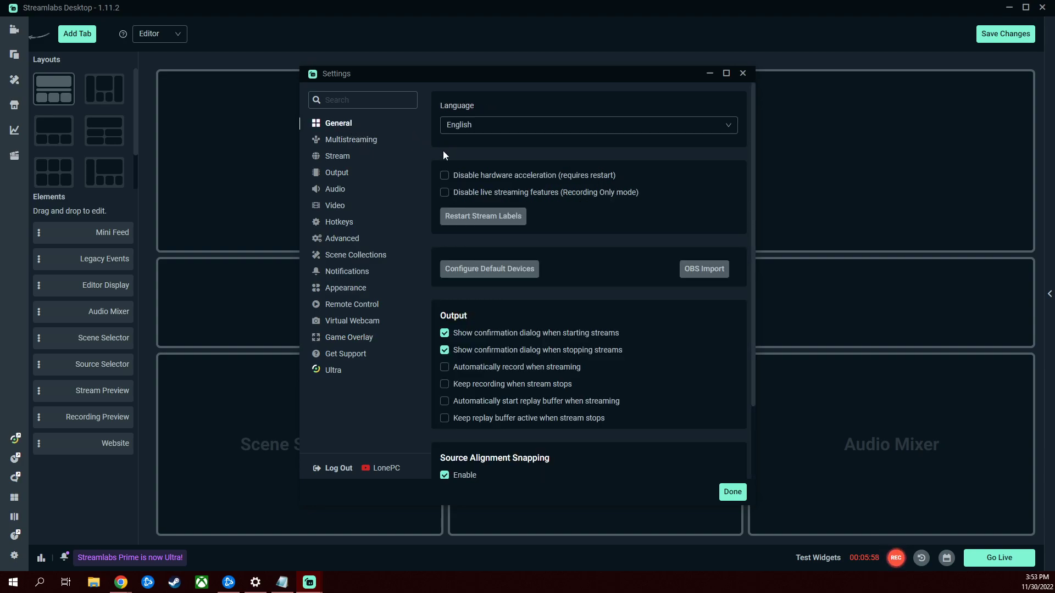
Close Settings, go back to the studio editor view and scroll the Sources list.
{"action": "left_click", "coordinate": [743, 74]}
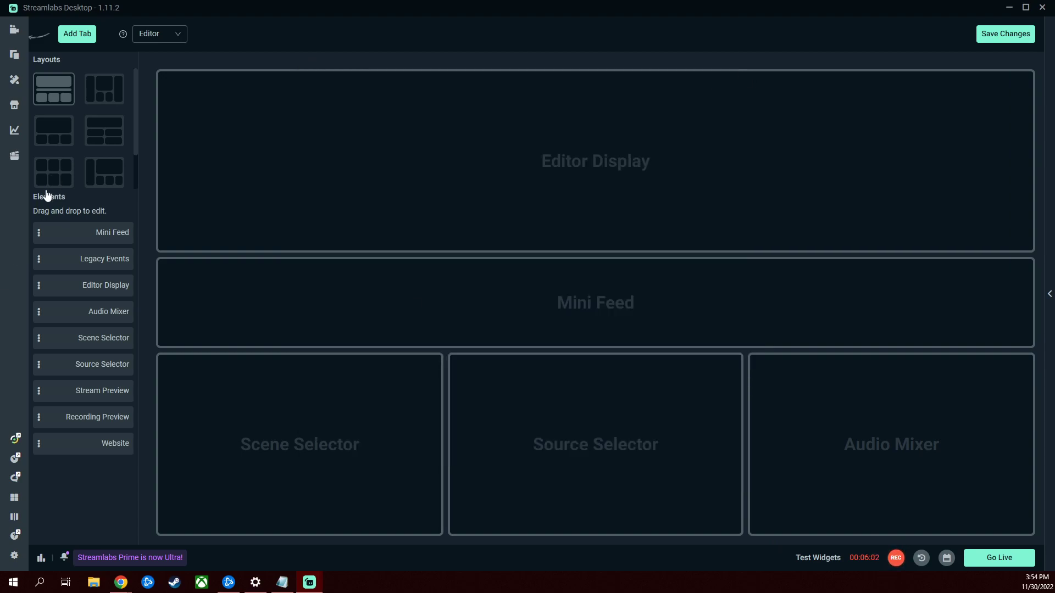
{"action": "left_click", "coordinate": [14, 29]}
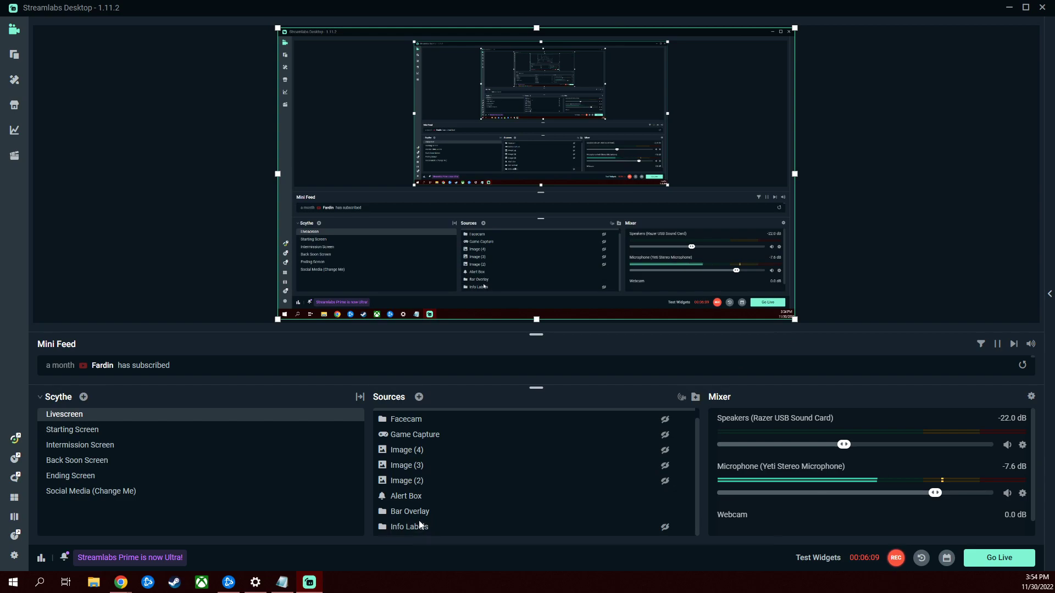
{"action": "scroll", "coordinate": [420, 508], "scroll_direction": "down", "scroll_amount": 2}
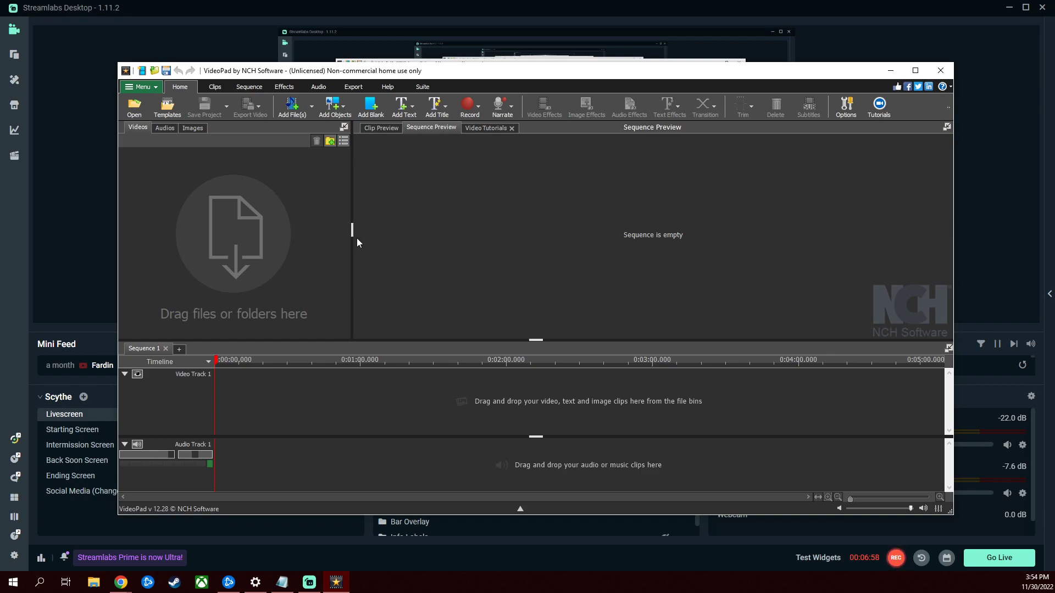
{"action": "left_click", "coordinate": [940, 71]}
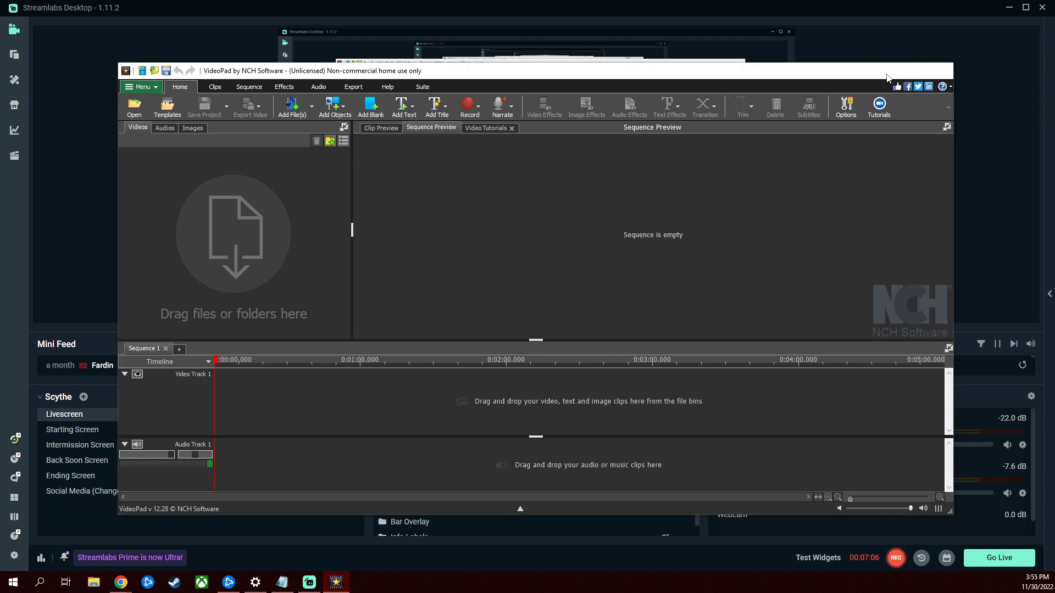